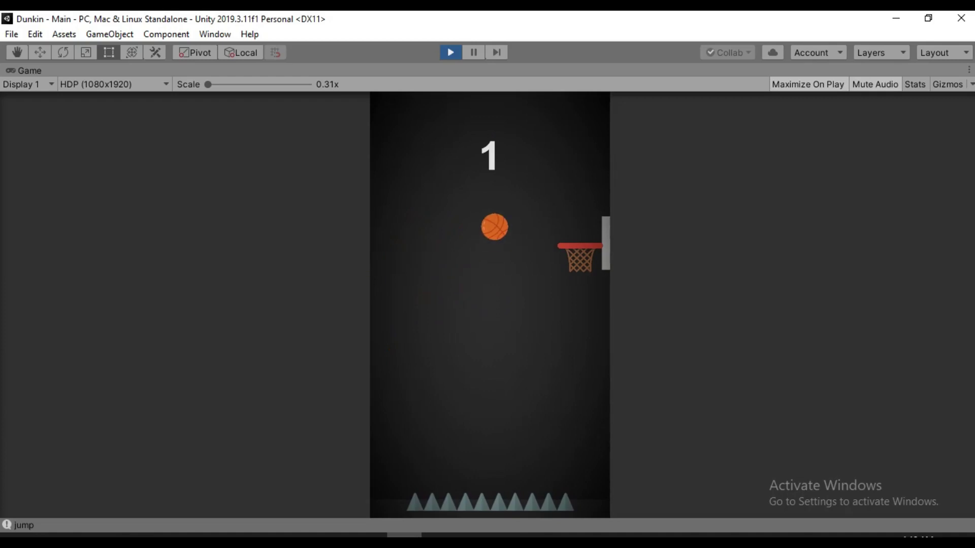
Step: Jump the ball through the left and right hoops repeatedly to raise the score to 14
{"action": "key", "text": "space"}
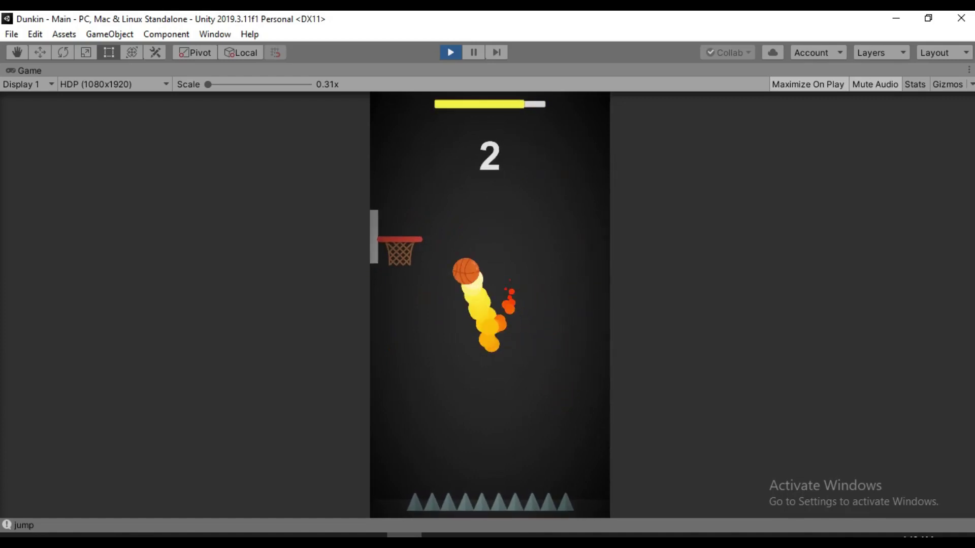
{"action": "key", "text": "space"}
{"action": "key", "text": "space"}
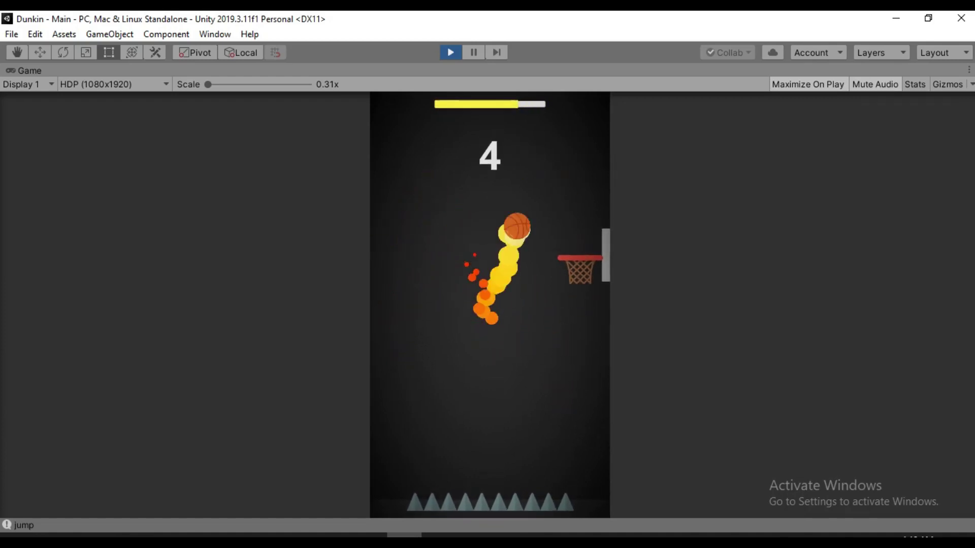
{"action": "key", "text": "space"}
{"action": "key", "text": "space"}
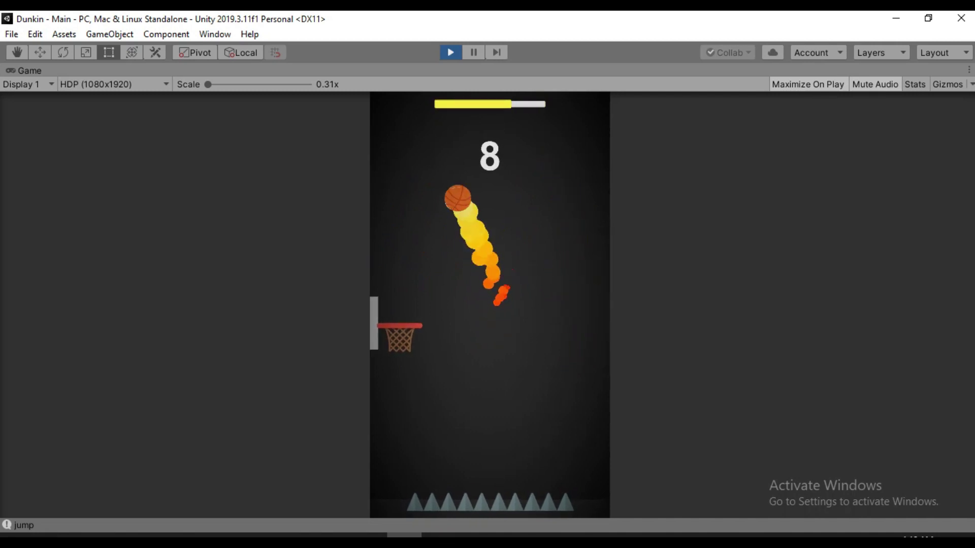
{"action": "key", "text": "space"}
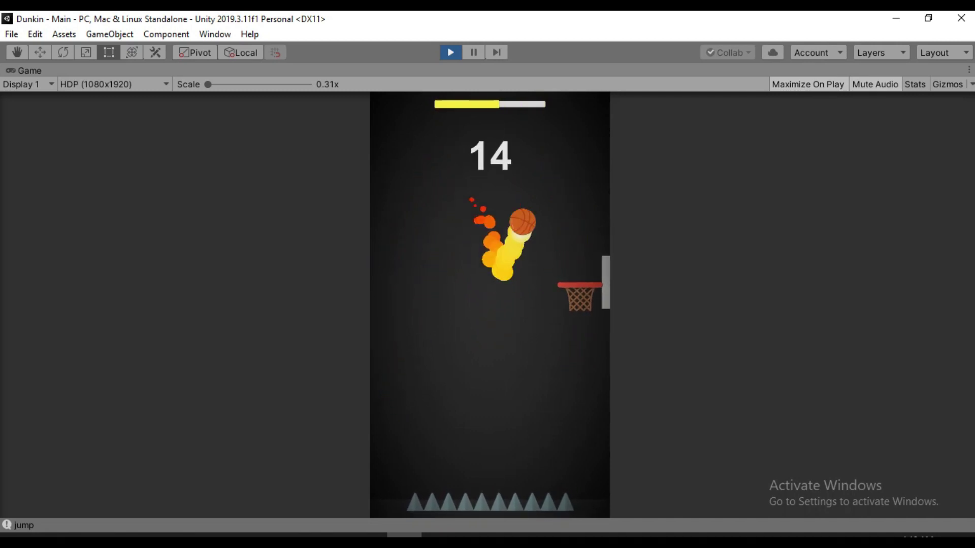
{"action": "key", "text": "space"}
{"action": "key", "text": "space"}
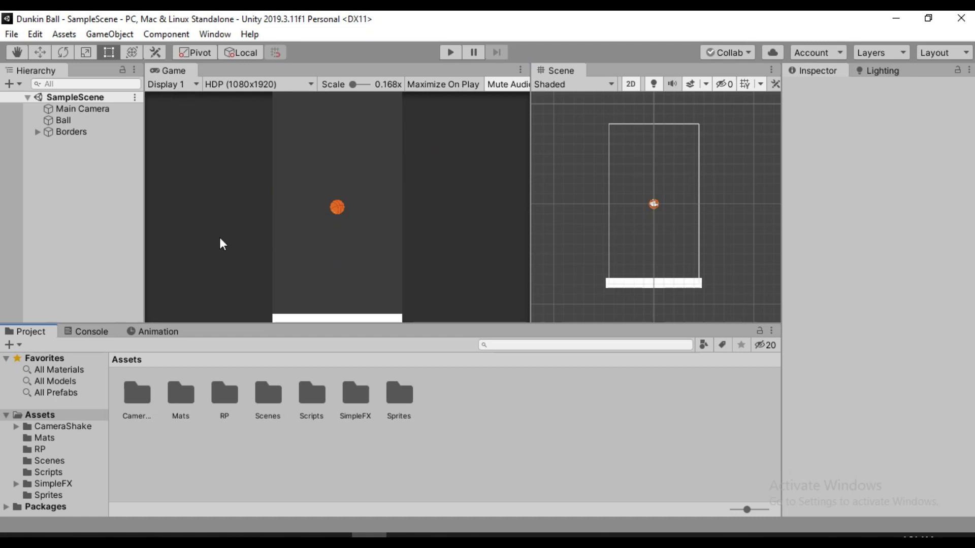
Step: Place the Hoppie hoop sprite in the scene and set its Pixels Per Unit to 300
{"action": "left_click", "coordinate": [61, 495]}
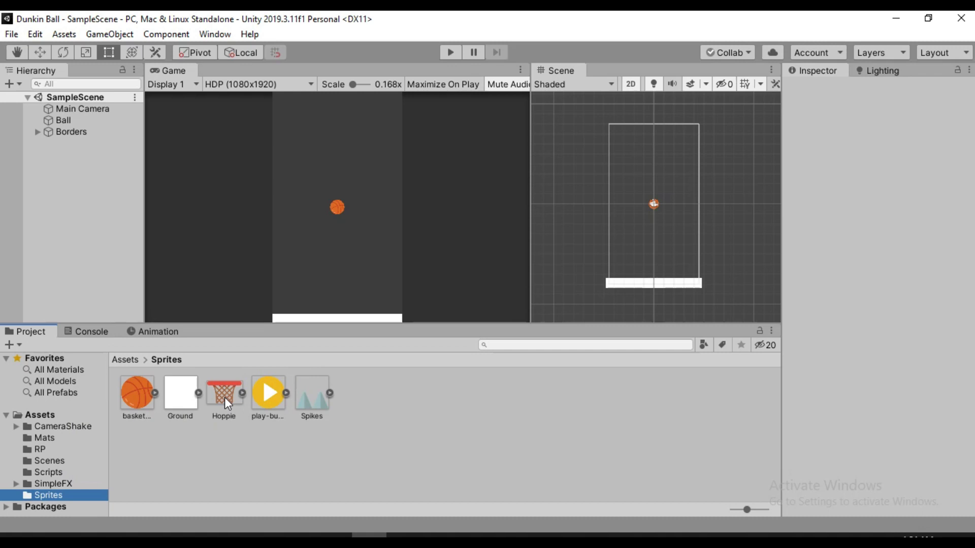
{"action": "left_click_drag", "start_coordinate": [223, 397], "coordinate": [63, 235]}
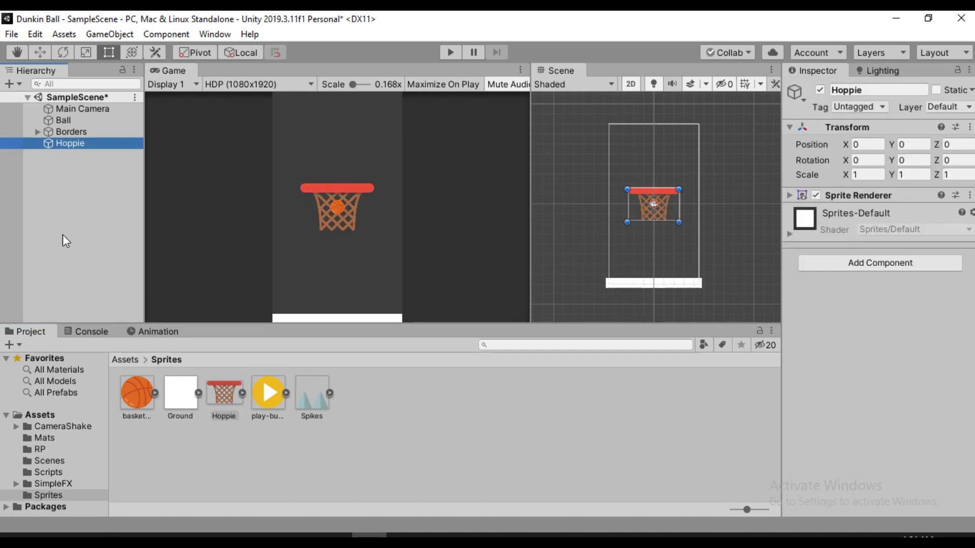
{"action": "left_click", "coordinate": [222, 398]}
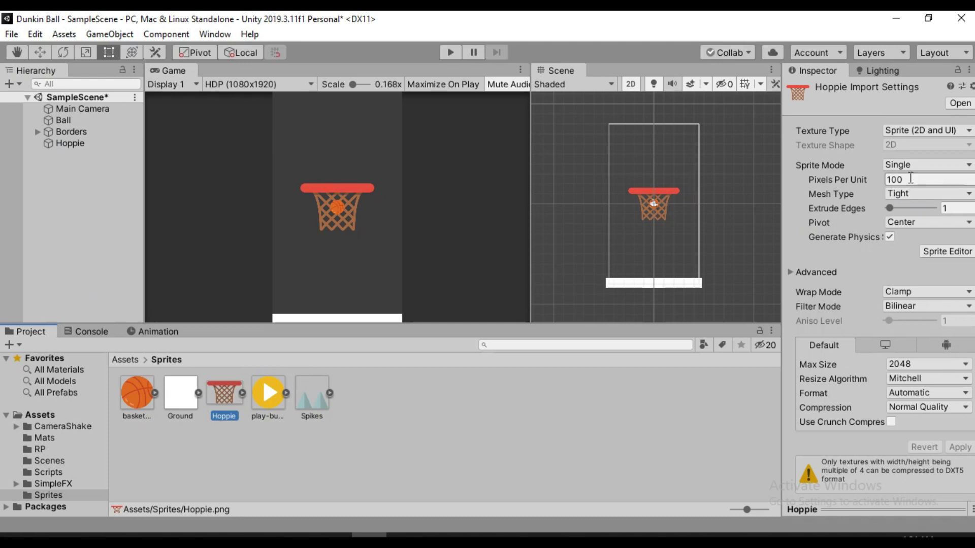
{"action": "left_click", "coordinate": [910, 177]}
{"action": "type", "text": "30"}
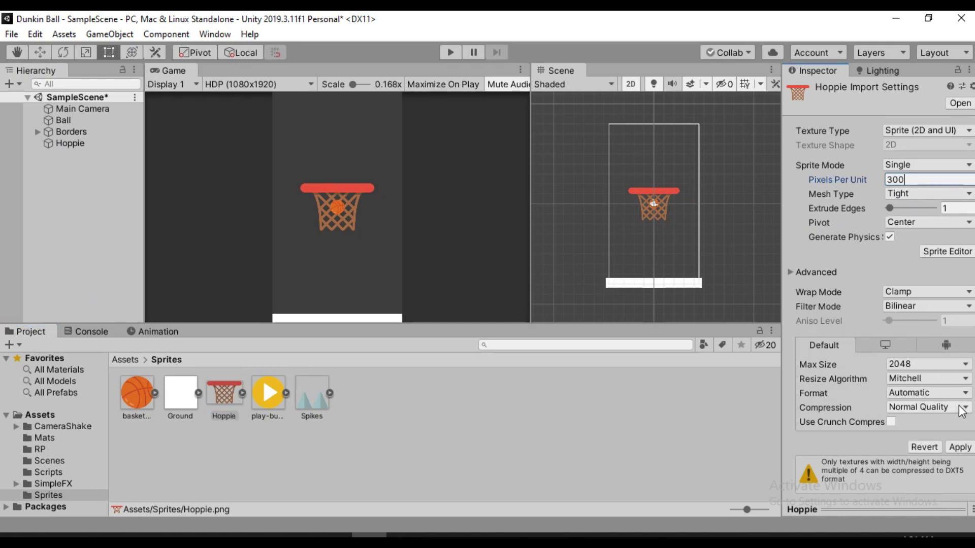
{"action": "left_click", "coordinate": [959, 447]}
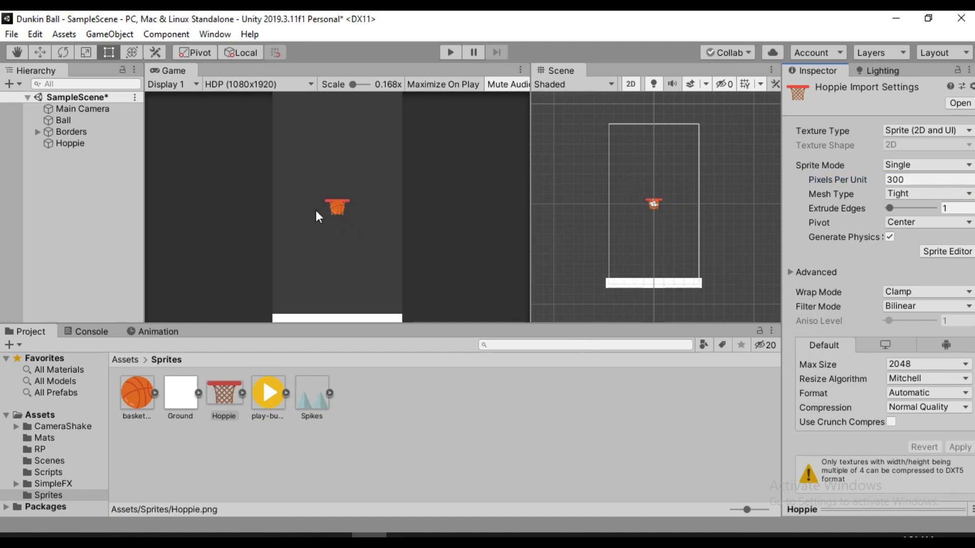
{"action": "left_click", "coordinate": [90, 144]}
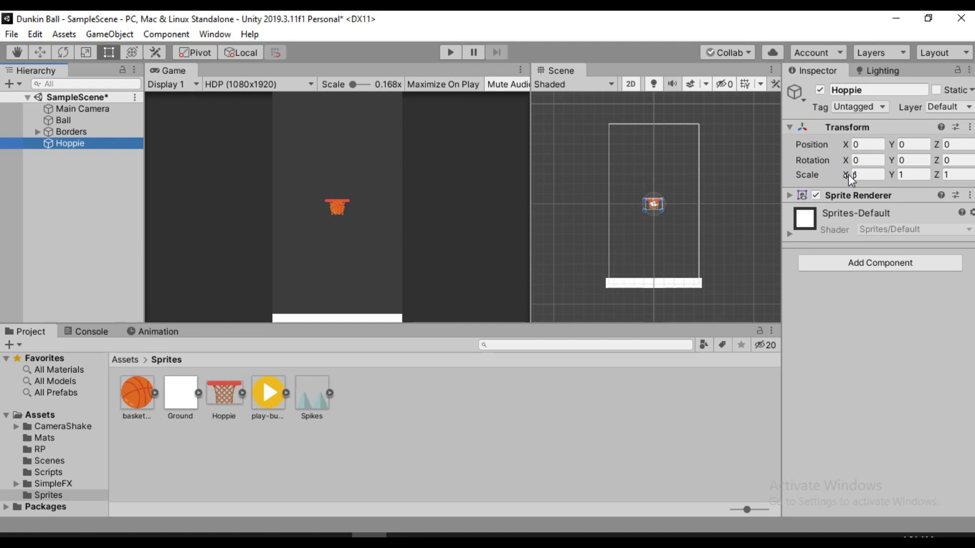
Step: Shift the hoop to X -3.73, then create an empty Basket object with a reset transform
{"action": "left_click_drag", "start_coordinate": [849, 146], "coordinate": [755, 148]}
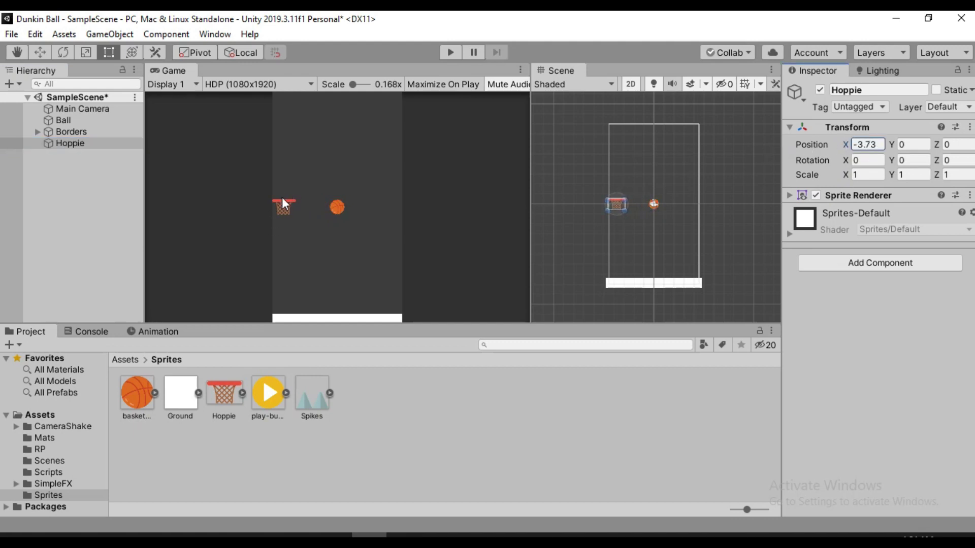
{"action": "right_click", "coordinate": [69, 181]}
{"action": "left_click", "coordinate": [130, 317]}
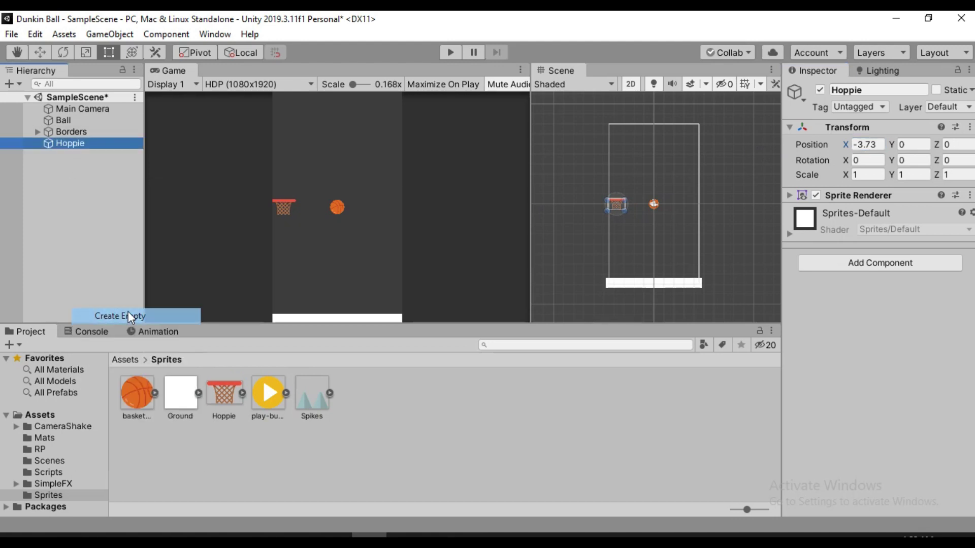
{"action": "type", "text": "Basket"}
{"action": "key", "text": "Return"}
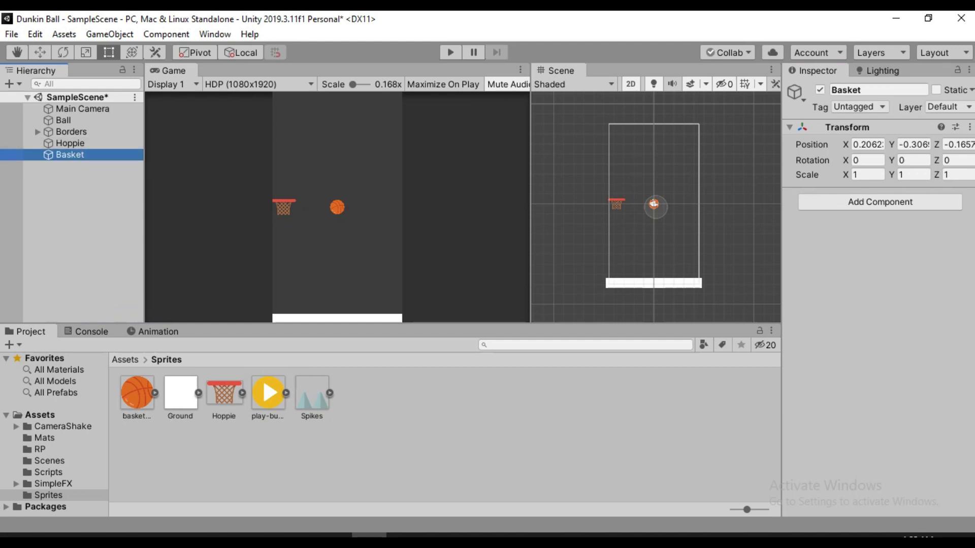
{"action": "left_click", "coordinate": [969, 127]}
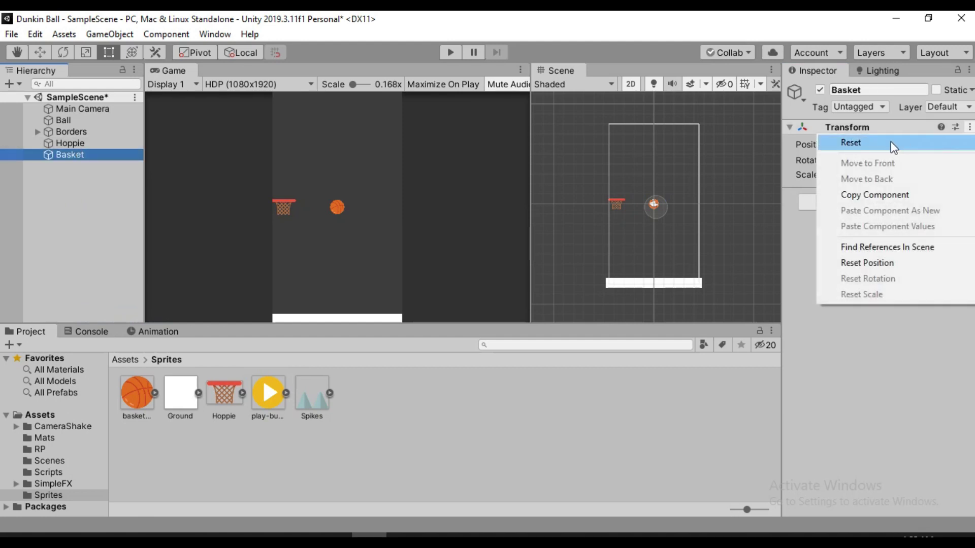
{"action": "left_click", "coordinate": [863, 142]}
Step: Parent Hoppie under Basket and reset Hoppie's transform to centre it
{"action": "left_click", "coordinate": [79, 142]}
{"action": "left_click_drag", "start_coordinate": [79, 143], "coordinate": [84, 154]}
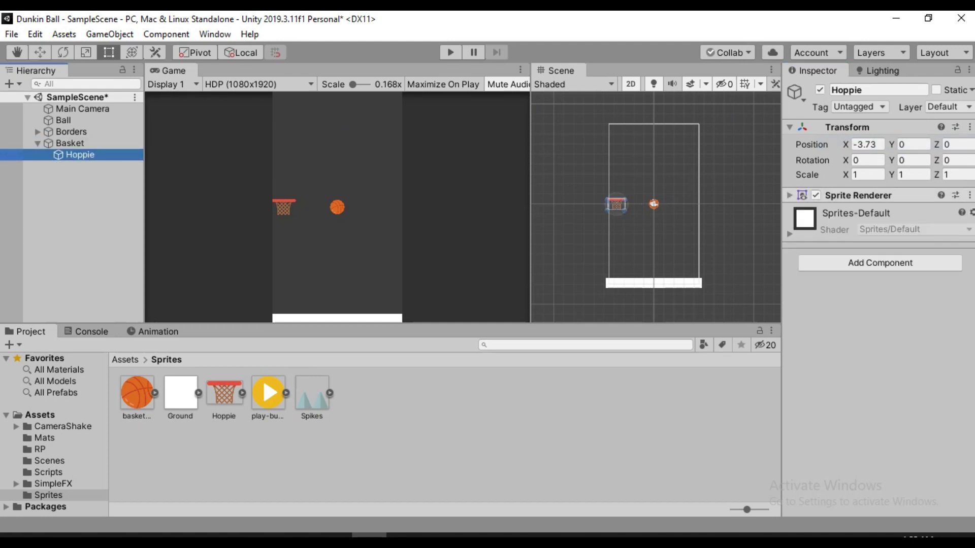
{"action": "left_click", "coordinate": [969, 127]}
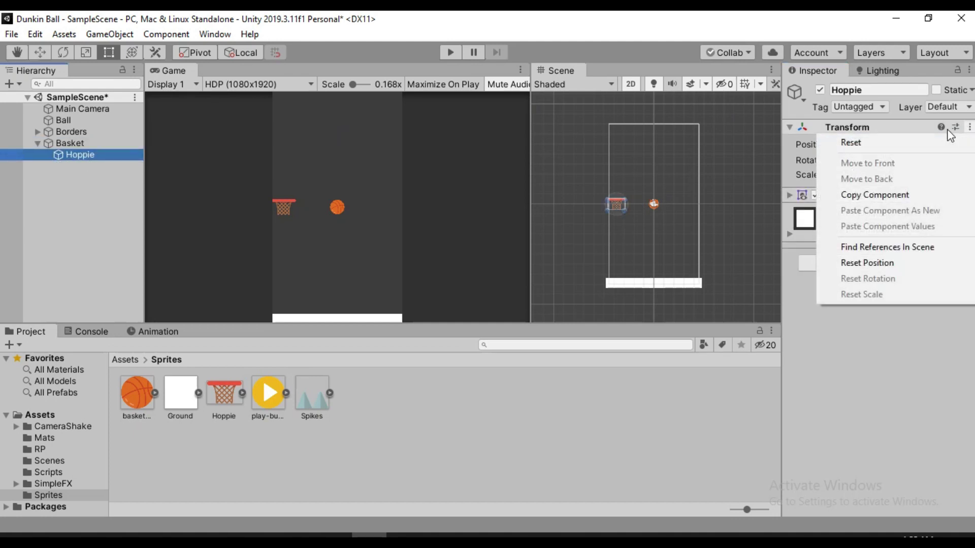
{"action": "left_click", "coordinate": [892, 141]}
{"action": "left_click", "coordinate": [69, 191]}
{"action": "key", "text": "w"}
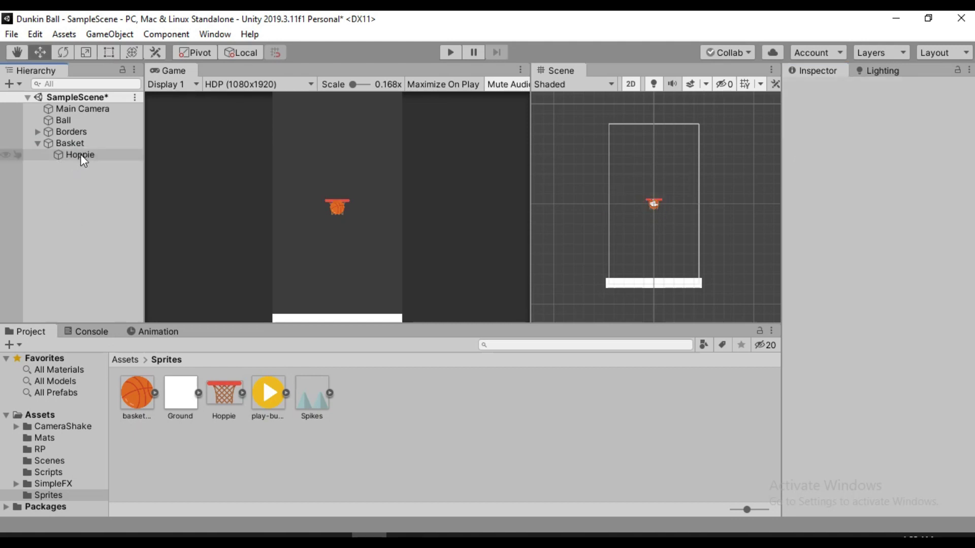
Step: Add the Ground sprite under Basket, scaled to 0.25 x 2.02, standing beside the hoop
{"action": "left_click_drag", "start_coordinate": [184, 405], "coordinate": [82, 143]}
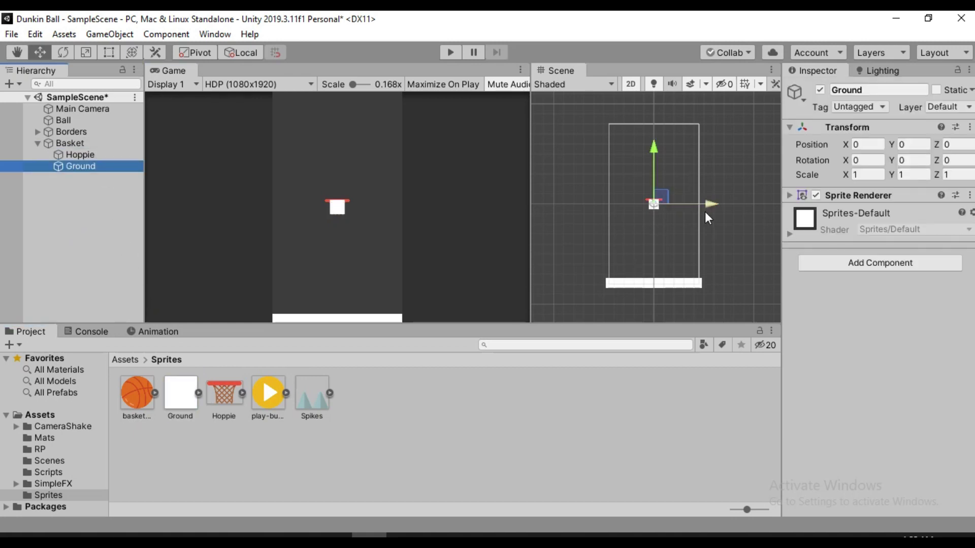
{"action": "left_click_drag", "start_coordinate": [705, 206], "coordinate": [694, 206]}
{"action": "left_click_drag", "start_coordinate": [845, 175], "coordinate": [829, 176]}
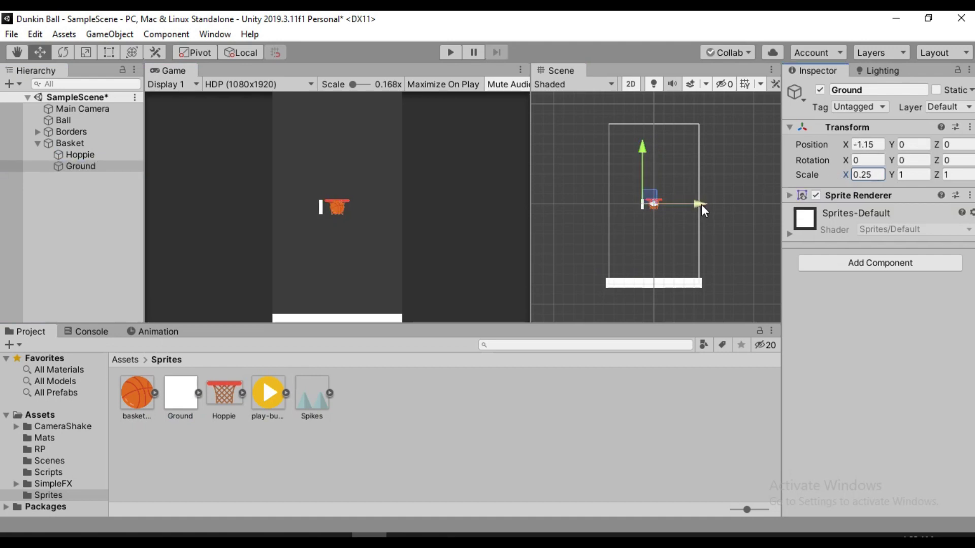
{"action": "left_click_drag", "start_coordinate": [702, 204], "coordinate": [702, 204]}
{"action": "left_click_drag", "start_coordinate": [890, 171], "coordinate": [910, 171]}
{"action": "left_click_drag", "start_coordinate": [646, 150], "coordinate": [645, 145]}
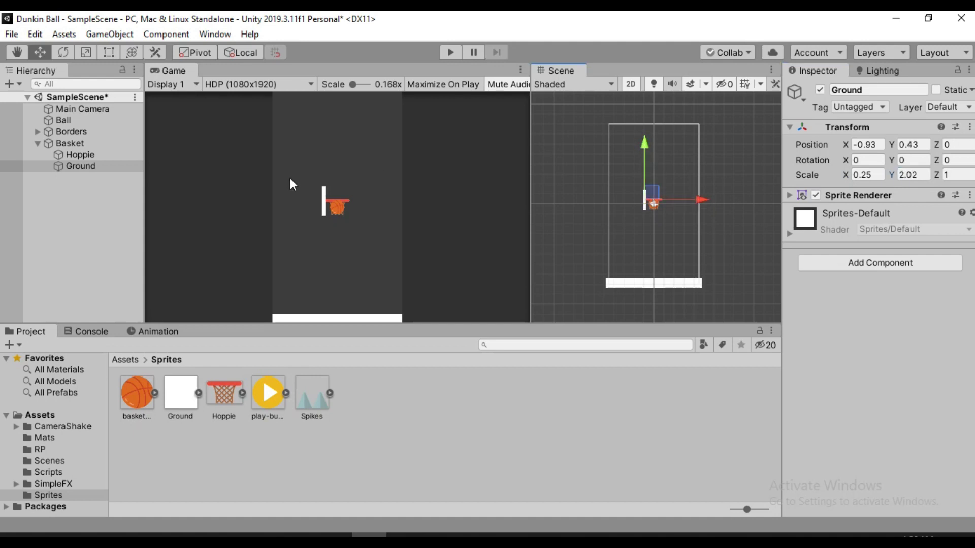
Step: Rename the piece to Holder and move the Basket left to X -3.46
{"action": "left_click", "coordinate": [101, 165]}
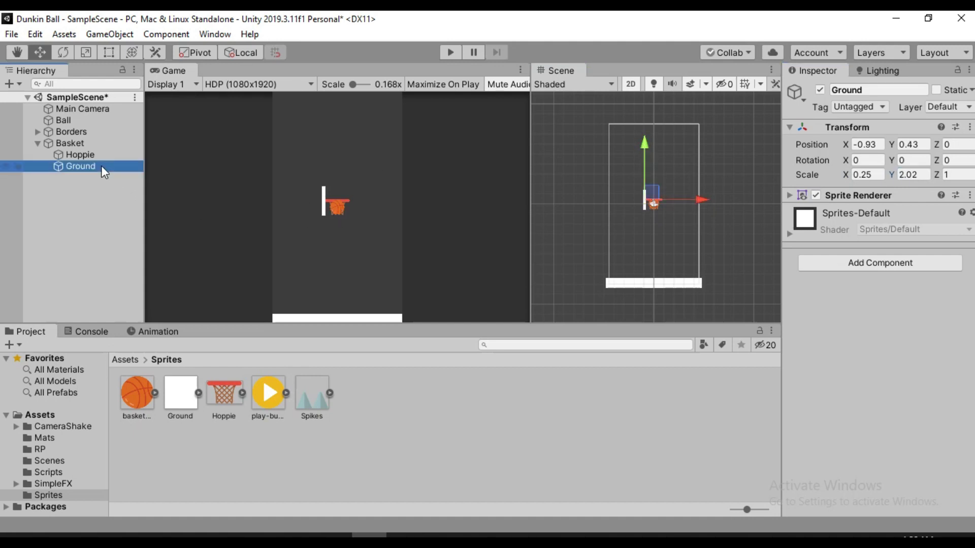
{"action": "type", "text": "Holder"}
{"action": "key", "text": "Return"}
{"action": "key", "text": "Up"}
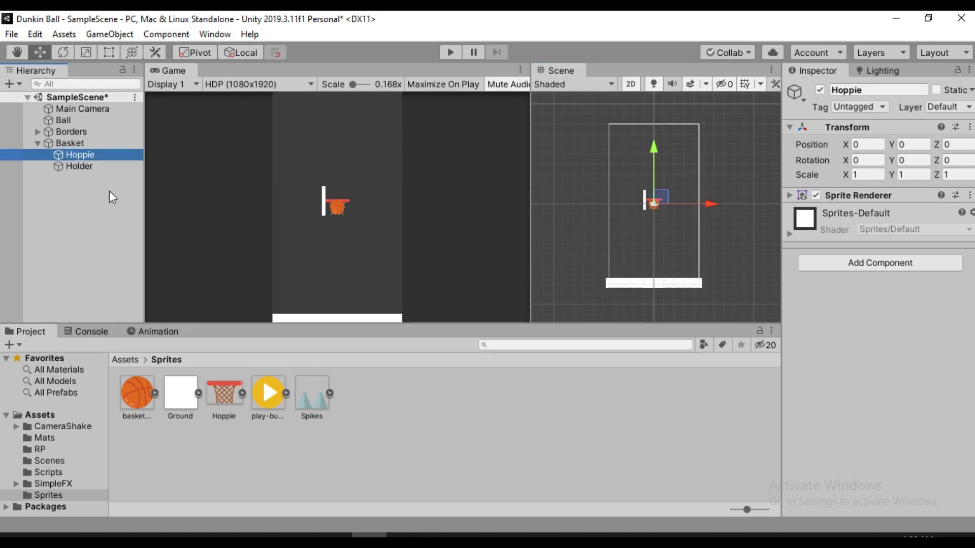
{"action": "left_click", "coordinate": [78, 142]}
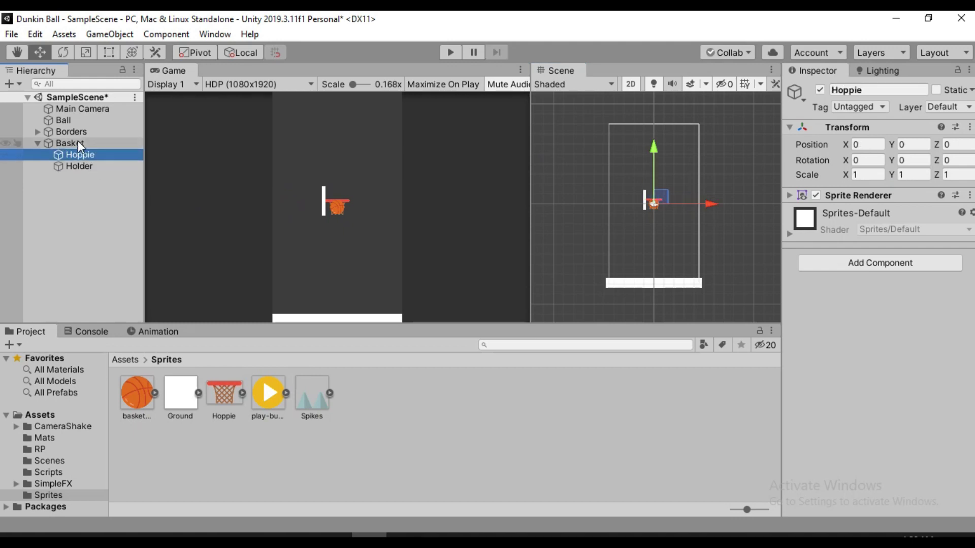
{"action": "left_click_drag", "start_coordinate": [703, 202], "coordinate": [671, 201]}
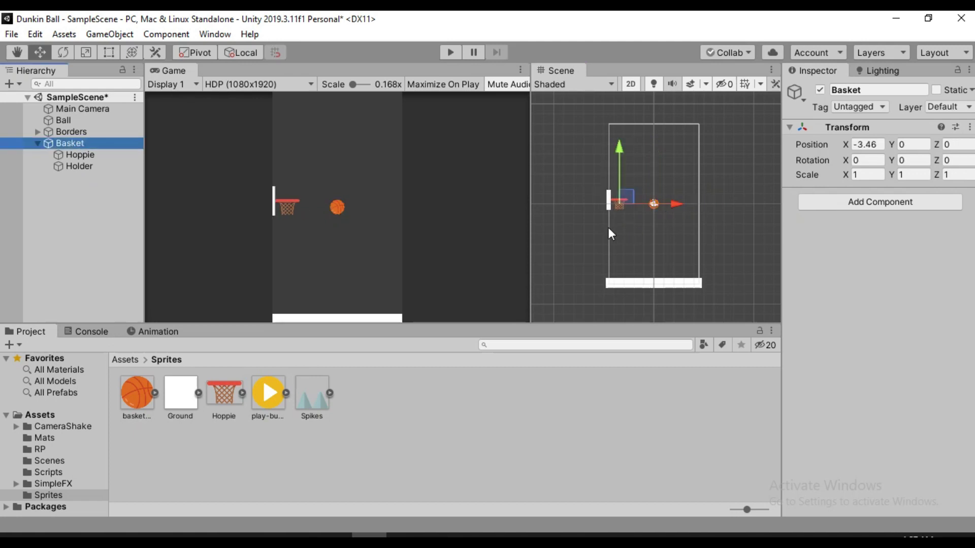
{"action": "left_click", "coordinate": [104, 179]}
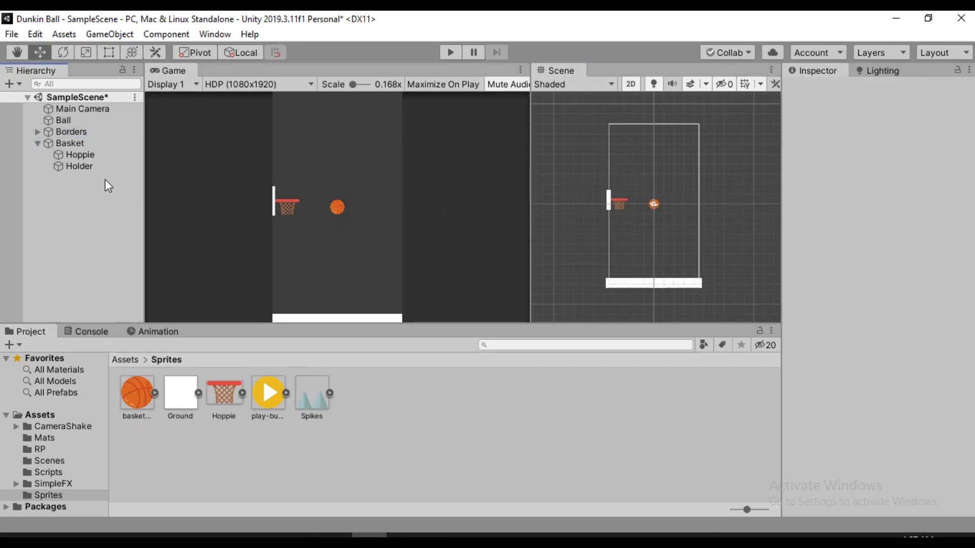
Step: Add a 1x1 Box Collider 2D with zero offset to the Holder backboard
{"action": "double_click", "coordinate": [85, 152]}
{"action": "scroll", "coordinate": [662, 188], "scroll_direction": "down", "scroll_amount": 5}
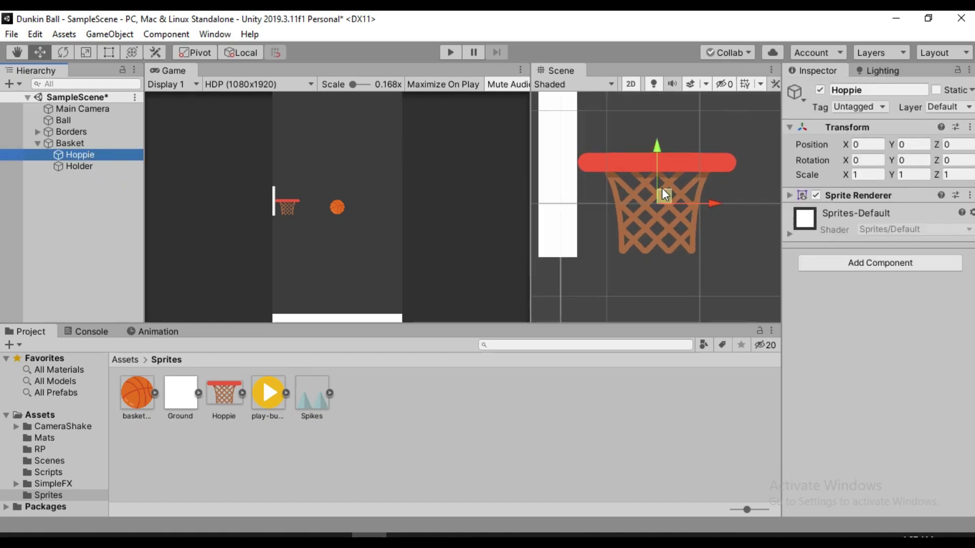
{"action": "middle_click_drag", "start_coordinate": [662, 188], "coordinate": [665, 209]}
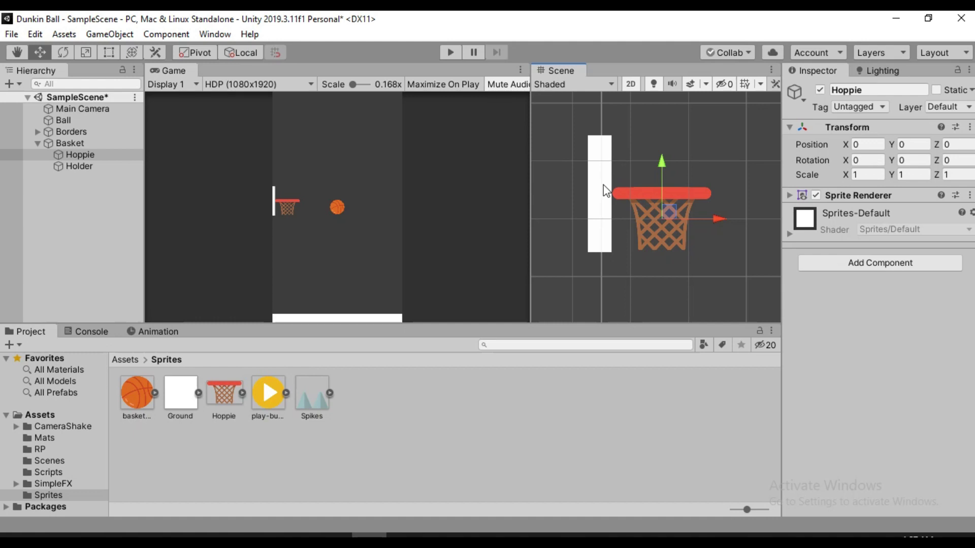
{"action": "left_click", "coordinate": [78, 166]}
{"action": "left_click", "coordinate": [880, 263]}
{"action": "type", "text": "box"}
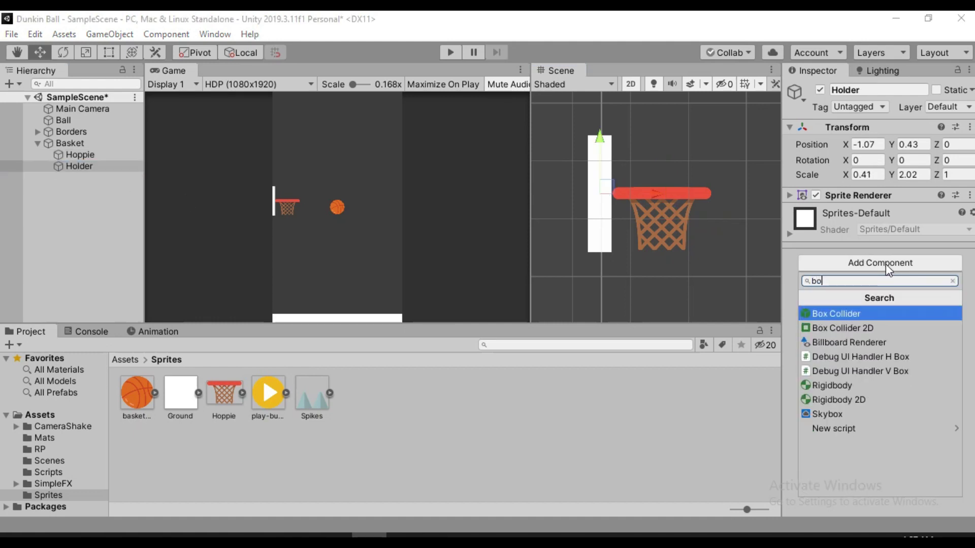
{"action": "key", "text": "Down"}
{"action": "key", "text": "Return"}
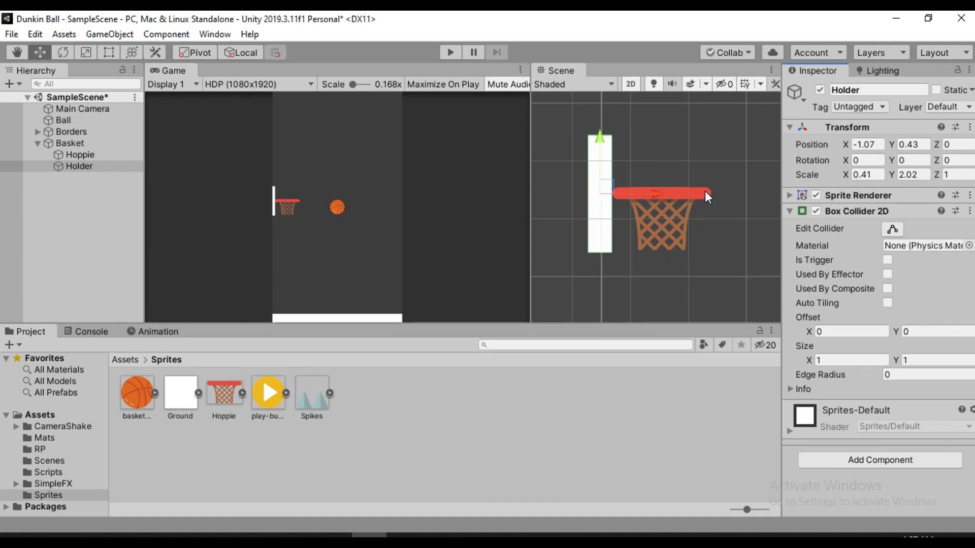
{"action": "left_click", "coordinate": [80, 154]}
{"action": "left_click", "coordinate": [99, 169]}
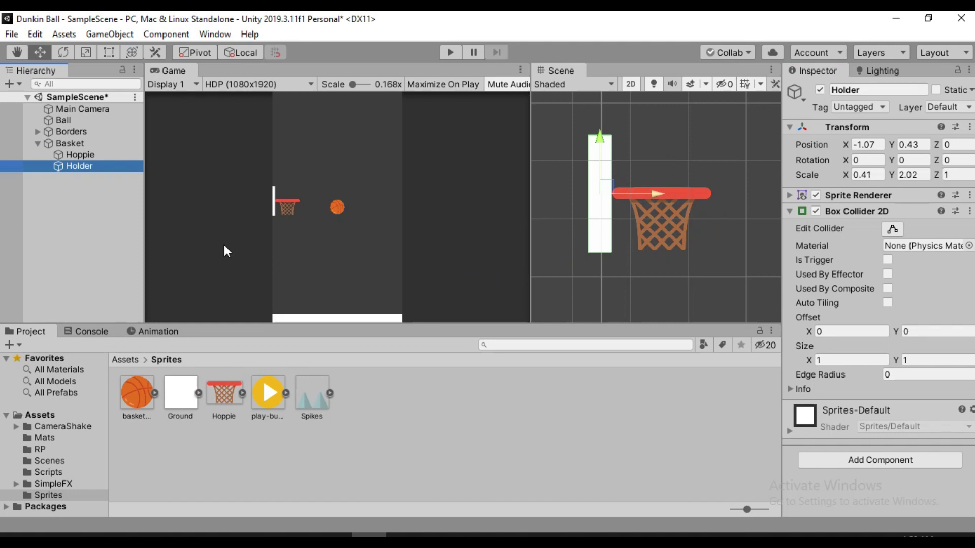
Step: Create an empty HoopCollider child under Holder with a Circle Collider 2D
{"action": "right_click", "coordinate": [90, 167]}
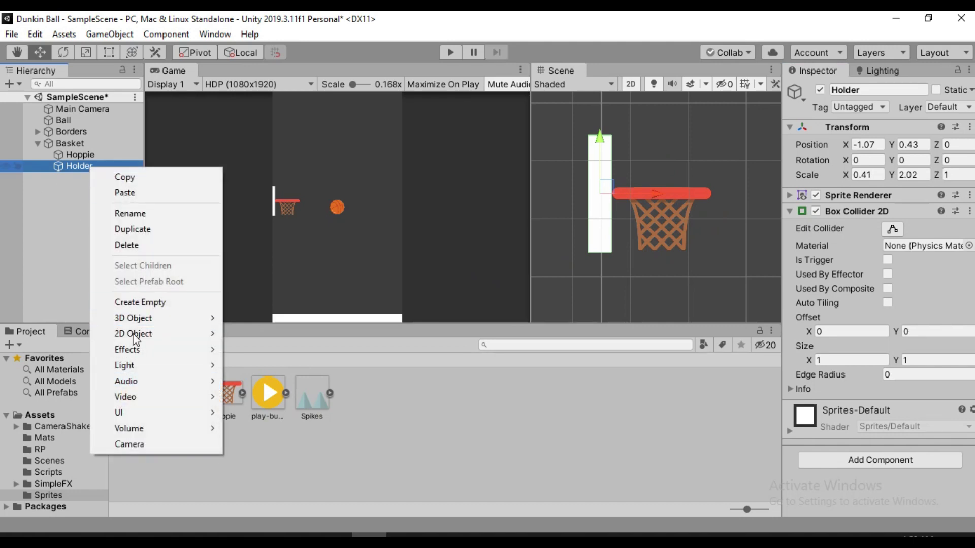
{"action": "left_click", "coordinate": [122, 302]}
{"action": "type", "text": "HoopCollider"}
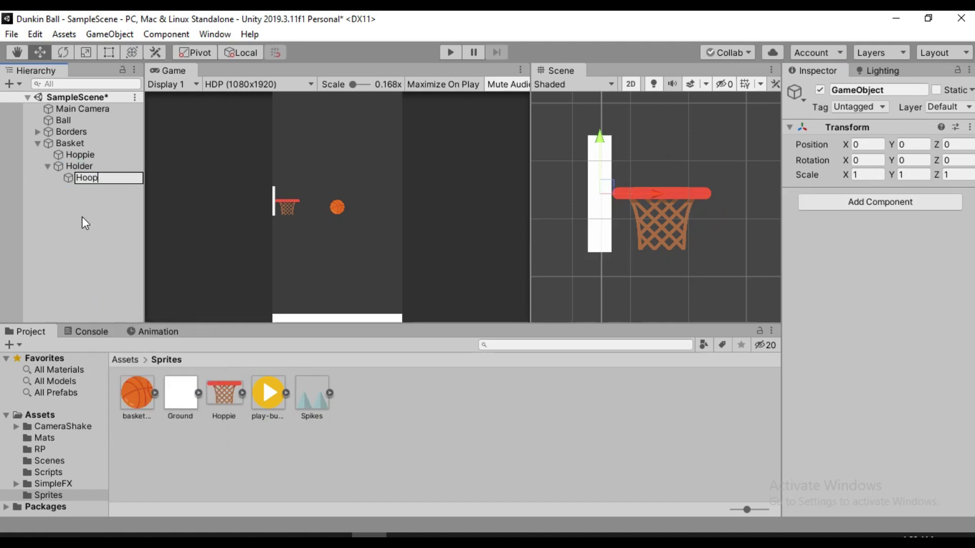
{"action": "key", "text": "Return"}
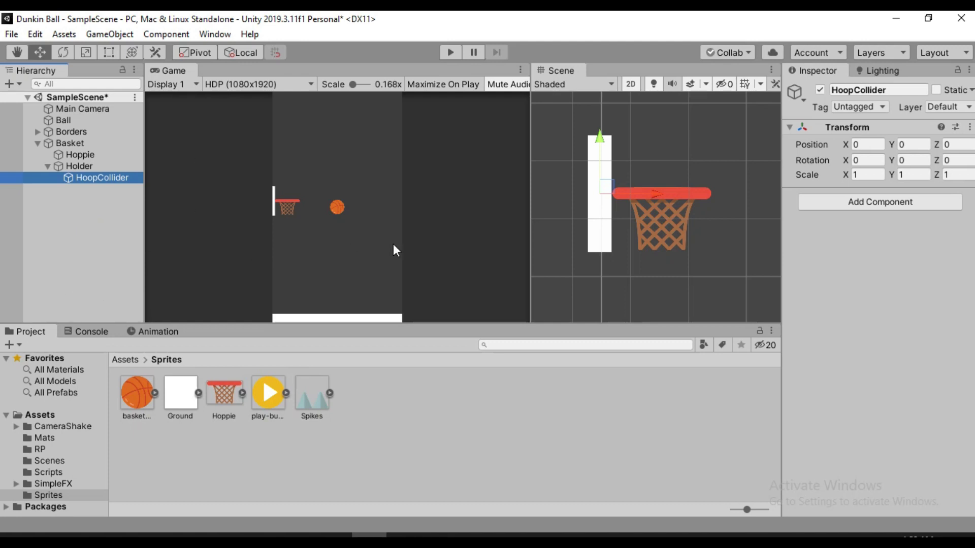
{"action": "left_click", "coordinate": [923, 203]}
{"action": "type", "text": "cir"}
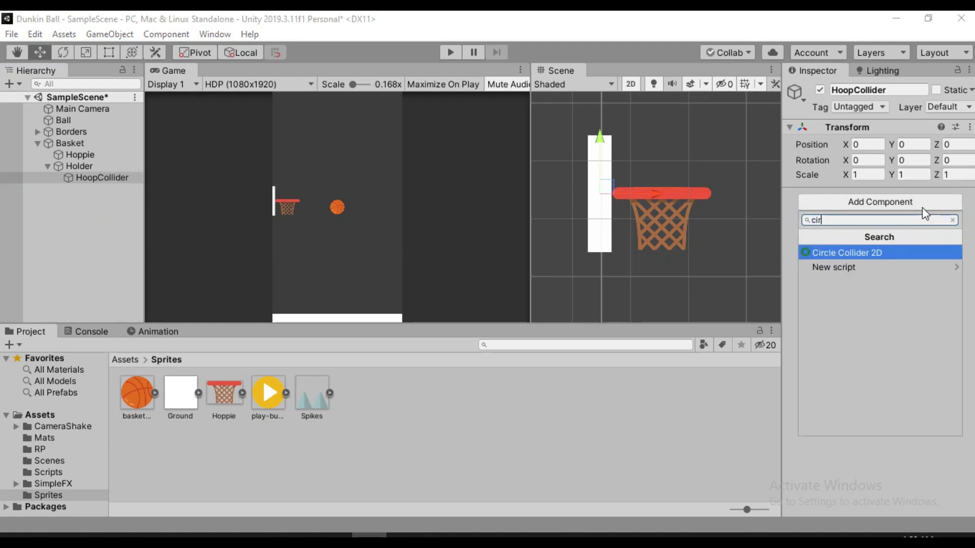
{"action": "key", "text": "Return"}
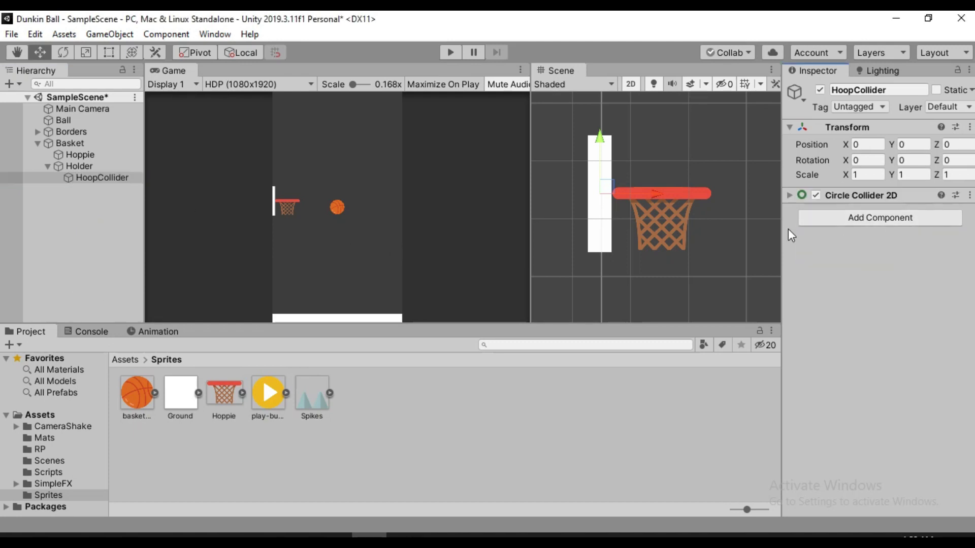
Step: Shrink the circle collider to radius 0.0622472 at offset X 4.40632 on the rim's tip
{"action": "left_click", "coordinate": [785, 192]}
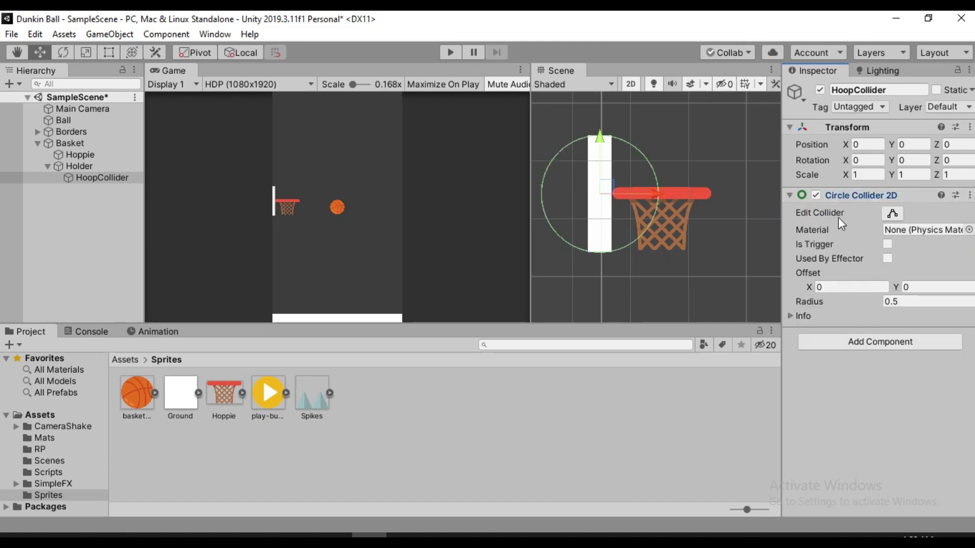
{"action": "left_click", "coordinate": [883, 213]}
{"action": "left_click_drag", "start_coordinate": [541, 193], "coordinate": [711, 194]}
{"action": "left_click", "coordinate": [823, 284]}
{"action": "type", "text": "4.3"}
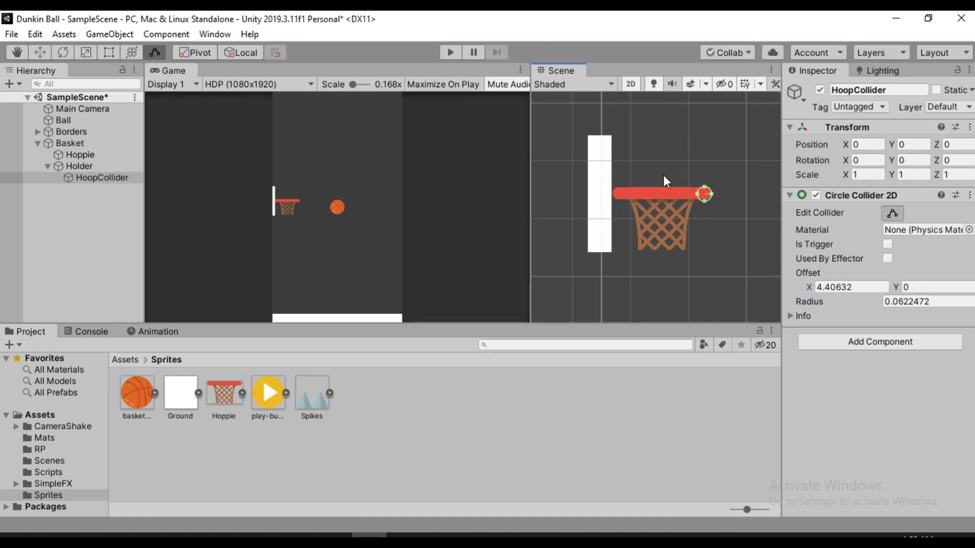
{"action": "left_click", "coordinate": [48, 167]}
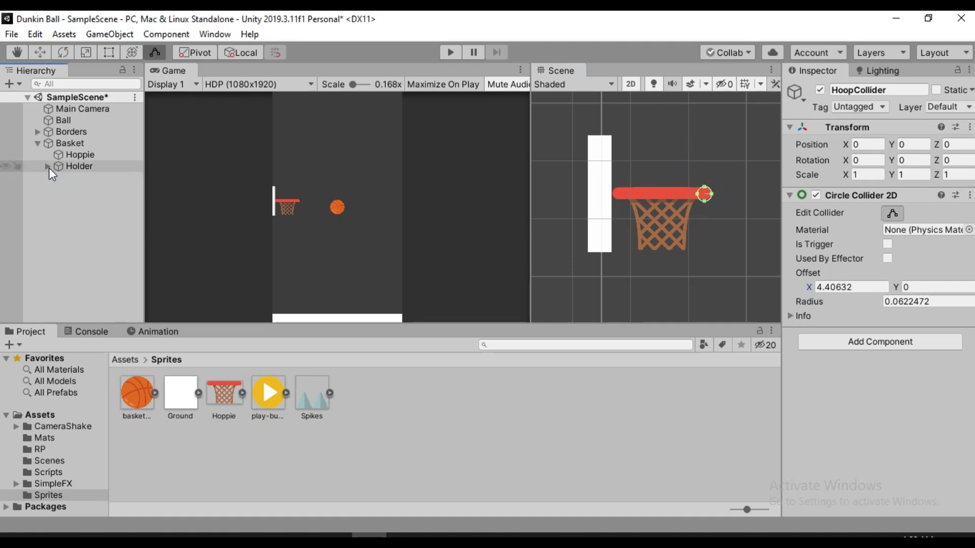
{"action": "right_click", "coordinate": [89, 145]}
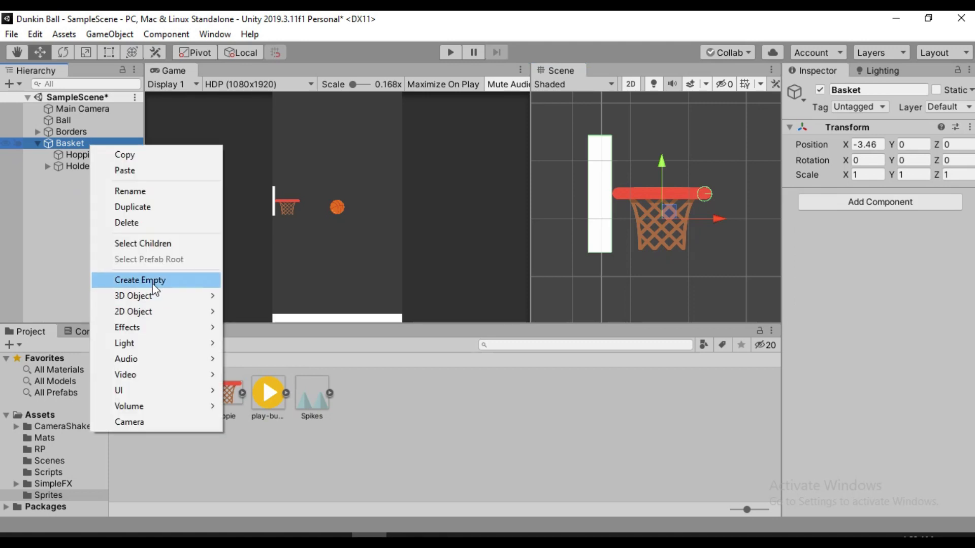
Step: Create an empty Trigger child under Basket with a Box Collider 2D
{"action": "left_click", "coordinate": [144, 280]}
{"action": "type", "text": "Trigger"}
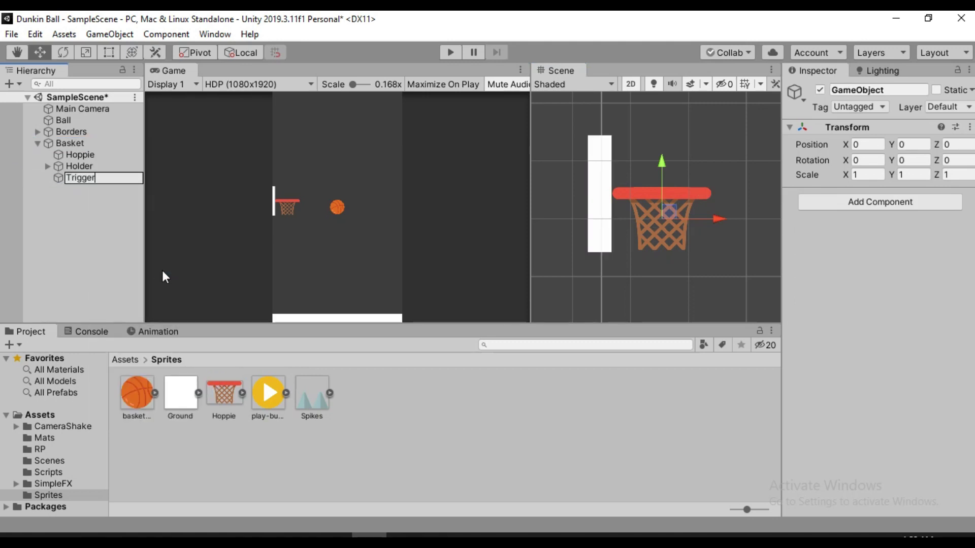
{"action": "key", "text": "Return"}
{"action": "left_click", "coordinate": [903, 202]}
{"action": "key", "text": "BackSpace"}
{"action": "type", "text": "bo"}
{"action": "key", "text": "Down"}
{"action": "key", "text": "Return"}
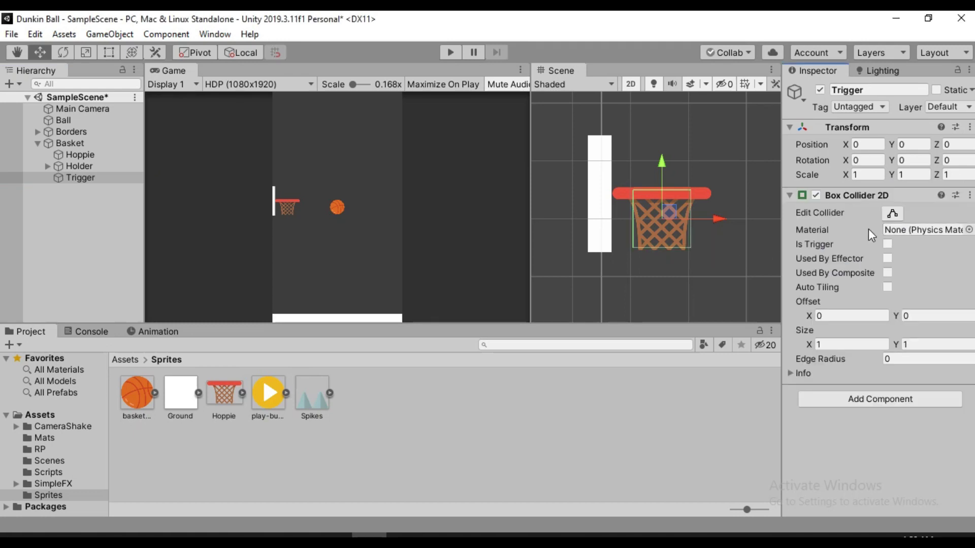
Step: Squash the Trigger's box collider into a thin strip across the net with Offset Y 0.03
{"action": "left_click", "coordinate": [892, 214]}
{"action": "left_click_drag", "start_coordinate": [660, 190], "coordinate": [665, 239]}
{"action": "left_click", "coordinate": [906, 344]}
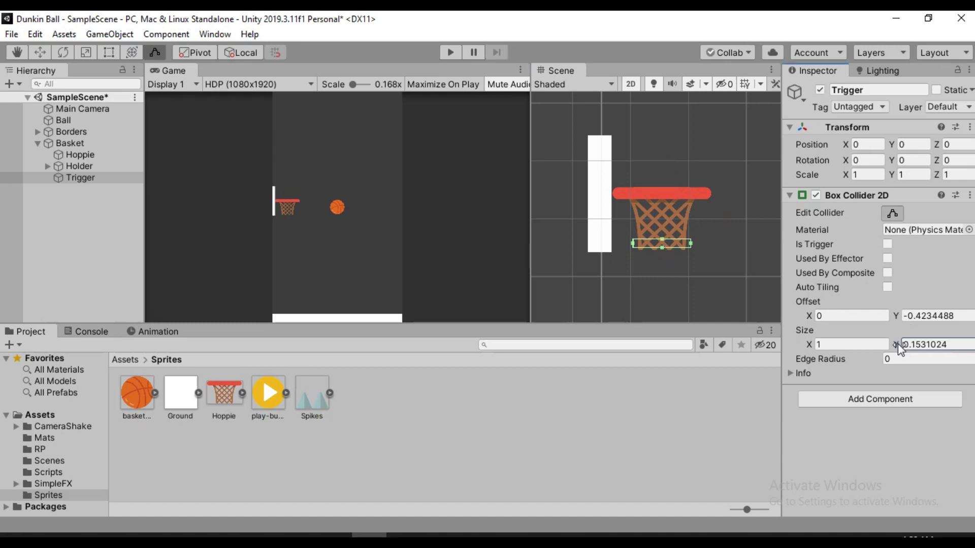
{"action": "left_click", "coordinate": [914, 315]}
{"action": "type", "text": "0.15"}
{"action": "key", "text": "BackSpace"}
{"action": "type", "text": "3"}
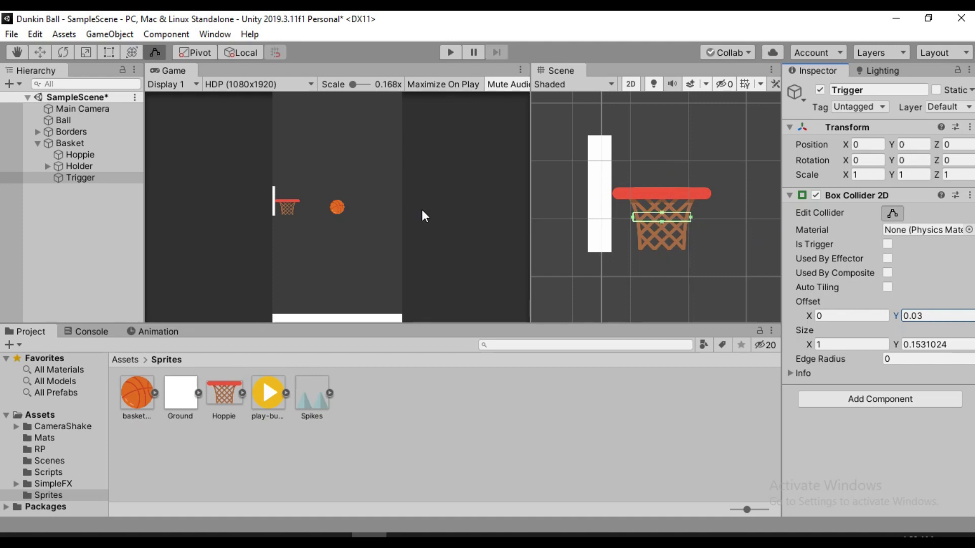
Step: Create a new tag named 'inside'
{"action": "left_click", "coordinate": [81, 140]}
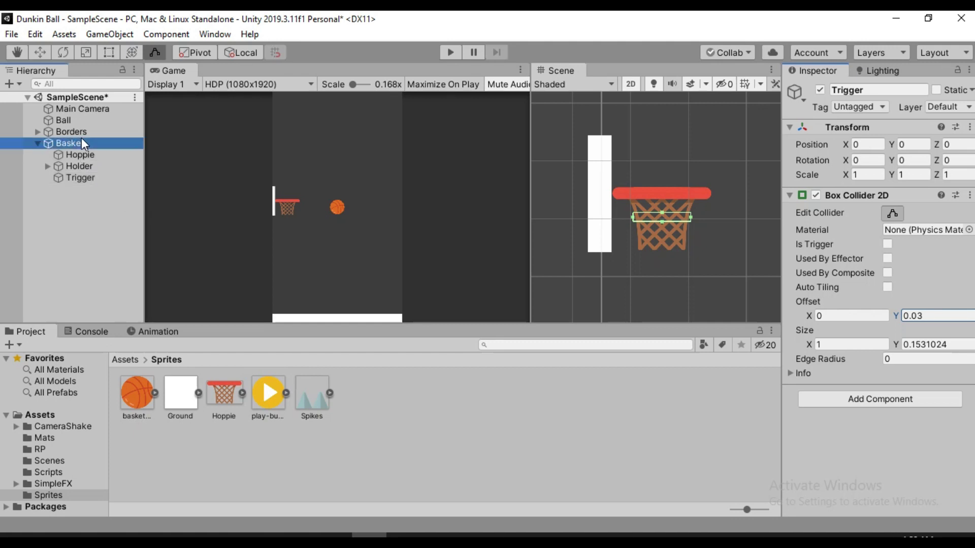
{"action": "left_click", "coordinate": [92, 178]}
{"action": "left_click", "coordinate": [854, 106]}
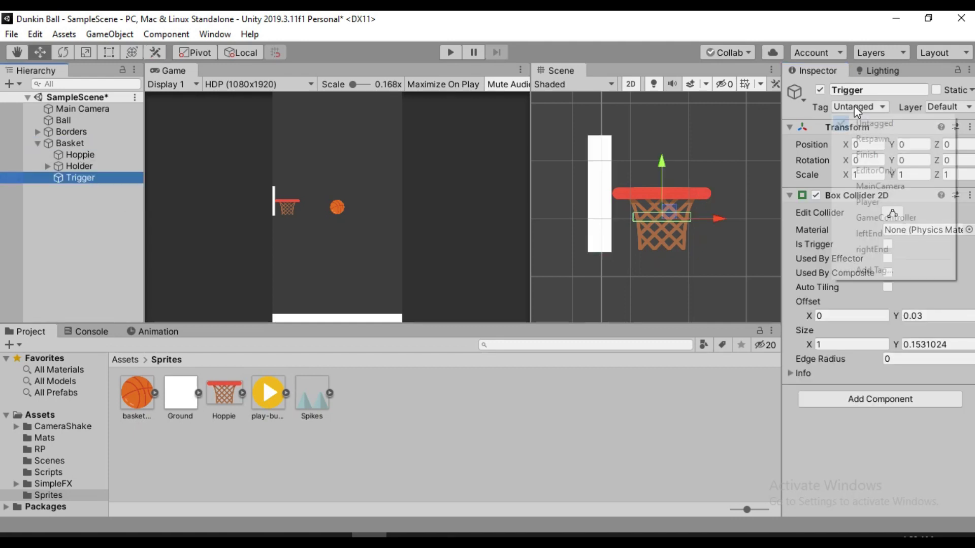
{"action": "left_click", "coordinate": [890, 270]}
{"action": "left_click", "coordinate": [940, 171]}
{"action": "type", "text": "inside"}
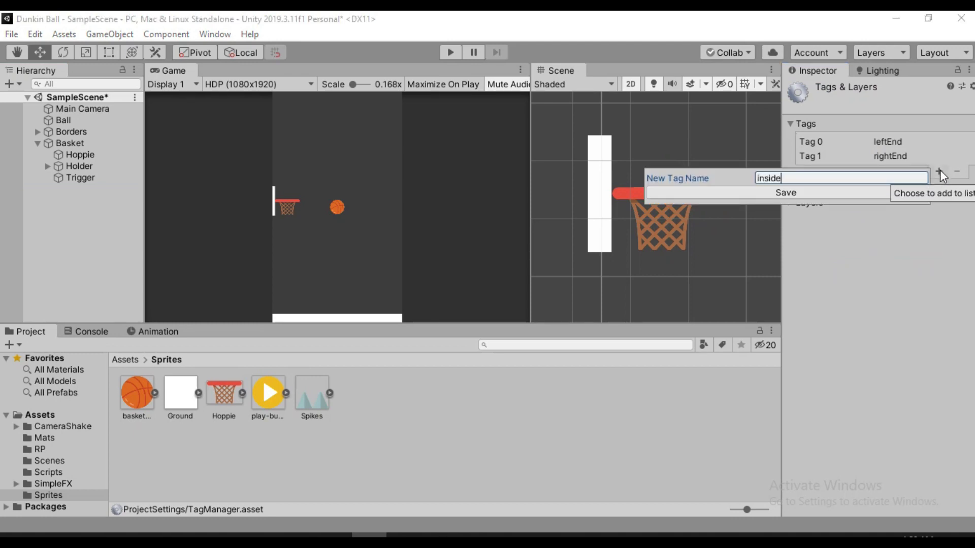
{"action": "left_click", "coordinate": [815, 192]}
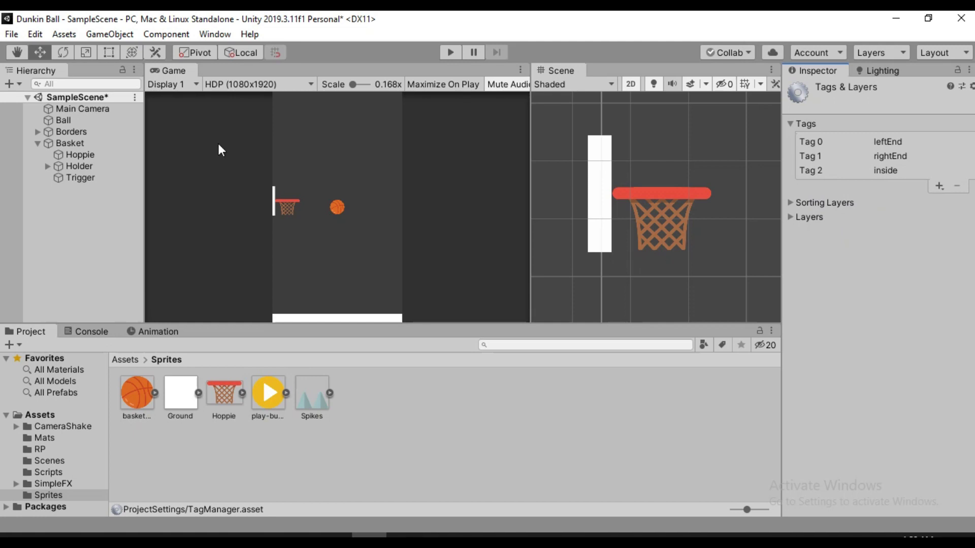
Step: Assign the 'inside' tag to the Trigger object
{"action": "left_click", "coordinate": [98, 176]}
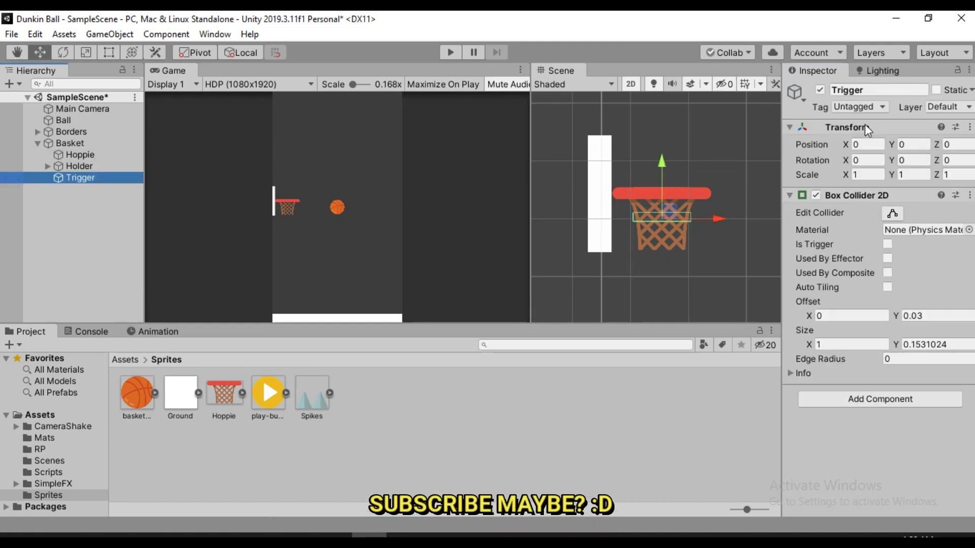
{"action": "left_click", "coordinate": [854, 106]}
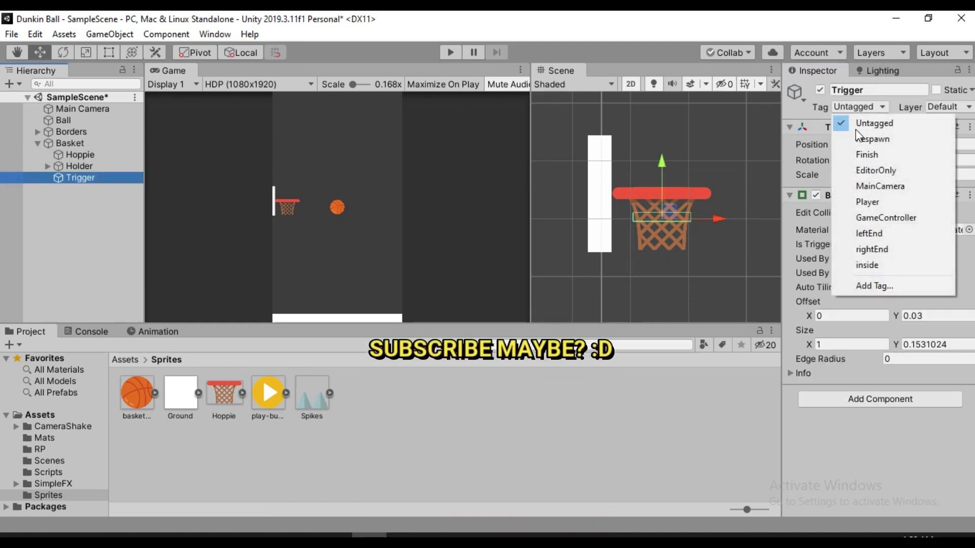
{"action": "left_click", "coordinate": [876, 265]}
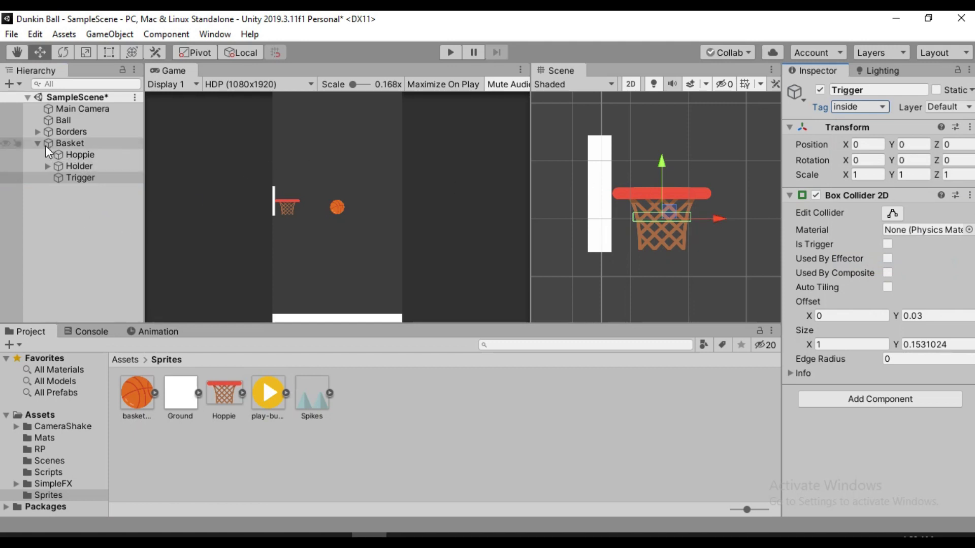
{"action": "left_click", "coordinate": [80, 142]}
Step: Save the scene and attach a new script named BallScript to the Ball
{"action": "key", "text": "Left"}
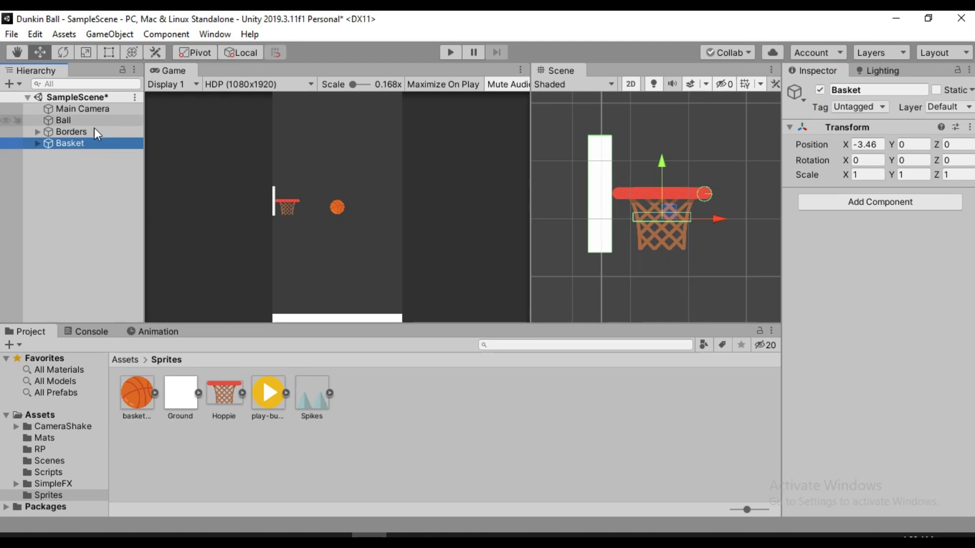
{"action": "key", "text": "ctrl+s"}
{"action": "left_click", "coordinate": [87, 119]}
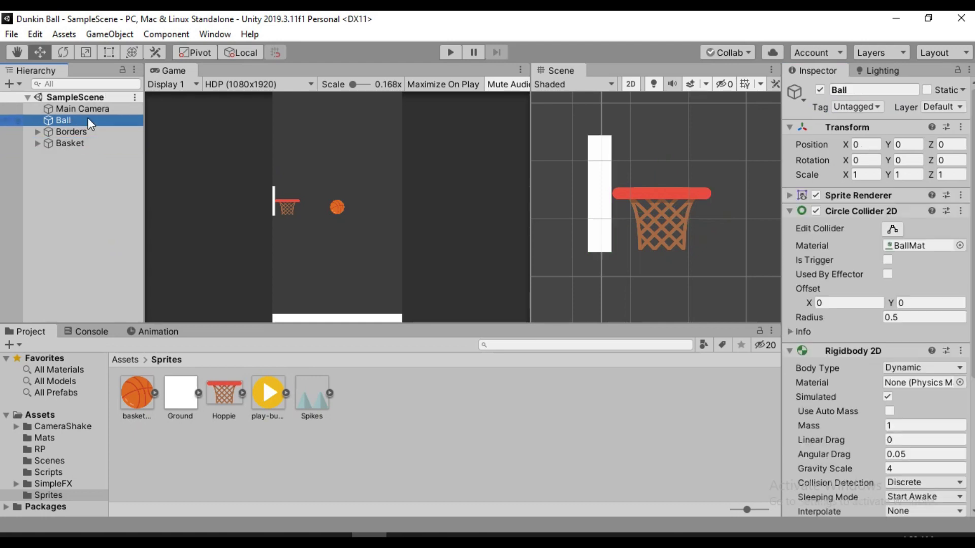
{"action": "left_click", "coordinate": [790, 351]}
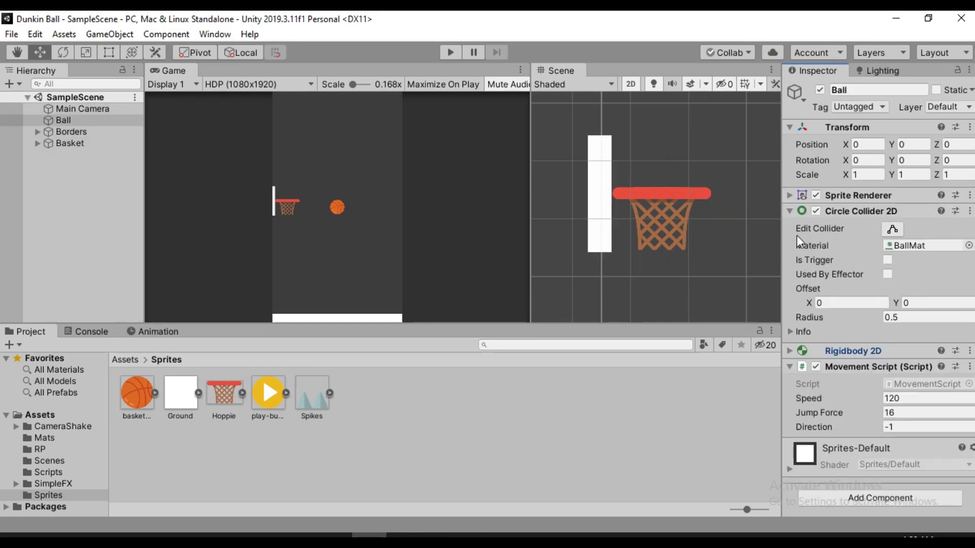
{"action": "left_click", "coordinate": [789, 211]}
{"action": "left_click", "coordinate": [790, 242]}
{"action": "left_click", "coordinate": [901, 308]}
{"action": "type", "text": "B"}
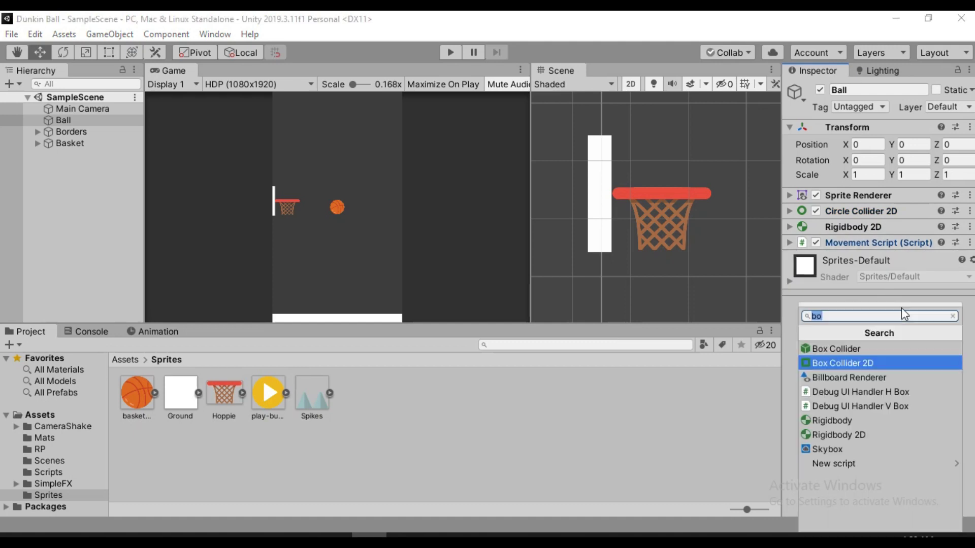
{"action": "type", "text": "allScript"}
{"action": "key", "text": "ctrl+a"}
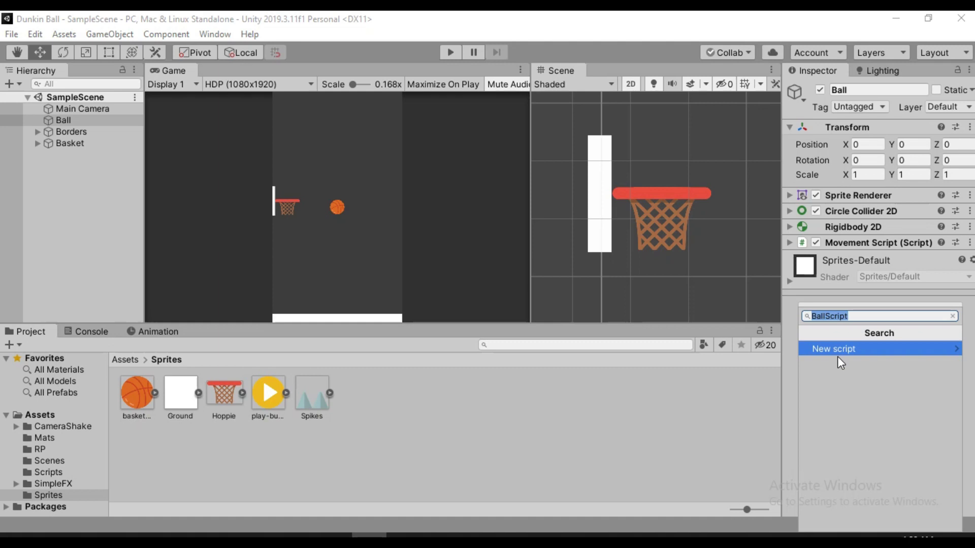
{"action": "left_click", "coordinate": [857, 349]}
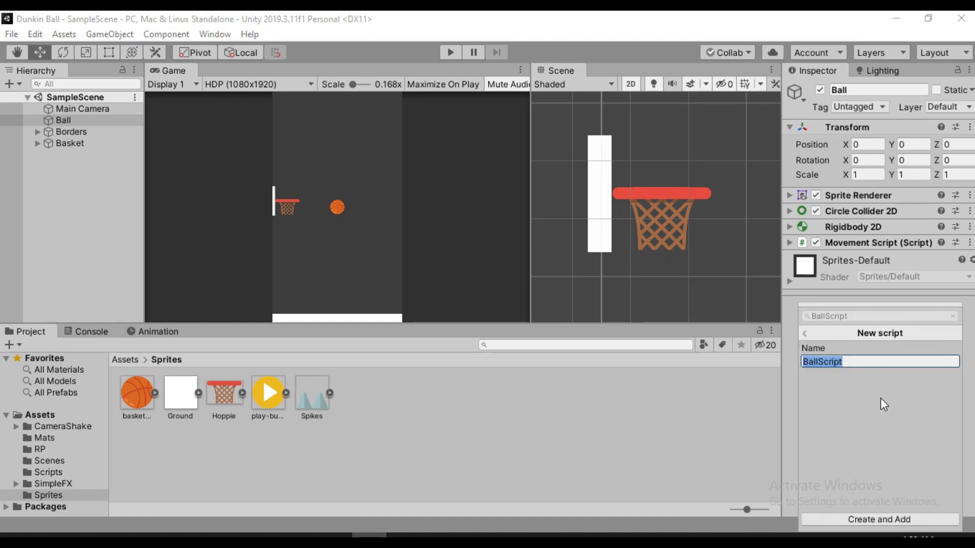
{"action": "left_click", "coordinate": [886, 519]}
Step: Move the BallScript file into the Scripts folder and open that folder
{"action": "left_click", "coordinate": [31, 332]}
{"action": "left_click", "coordinate": [66, 418]}
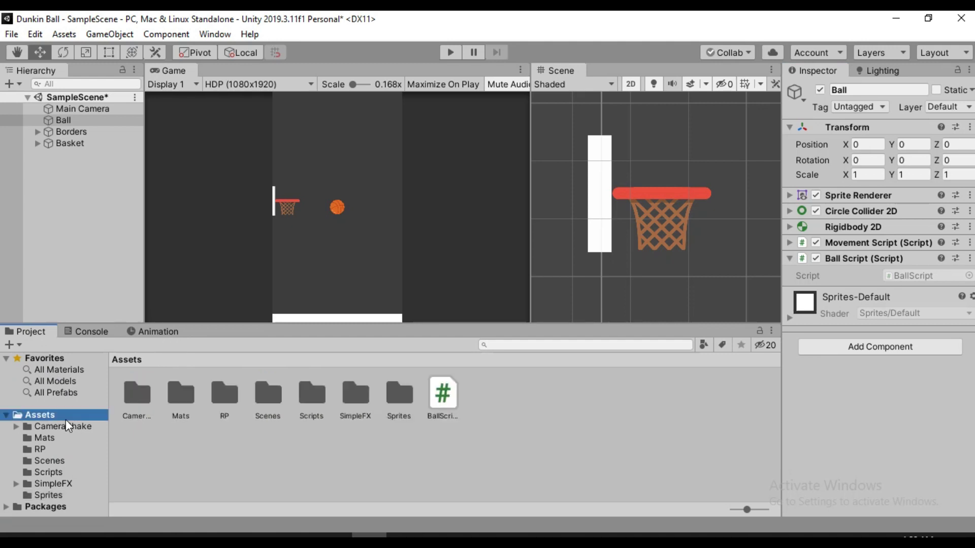
{"action": "left_click_drag", "start_coordinate": [443, 401], "coordinate": [276, 397]}
{"action": "double_click", "coordinate": [312, 400]}
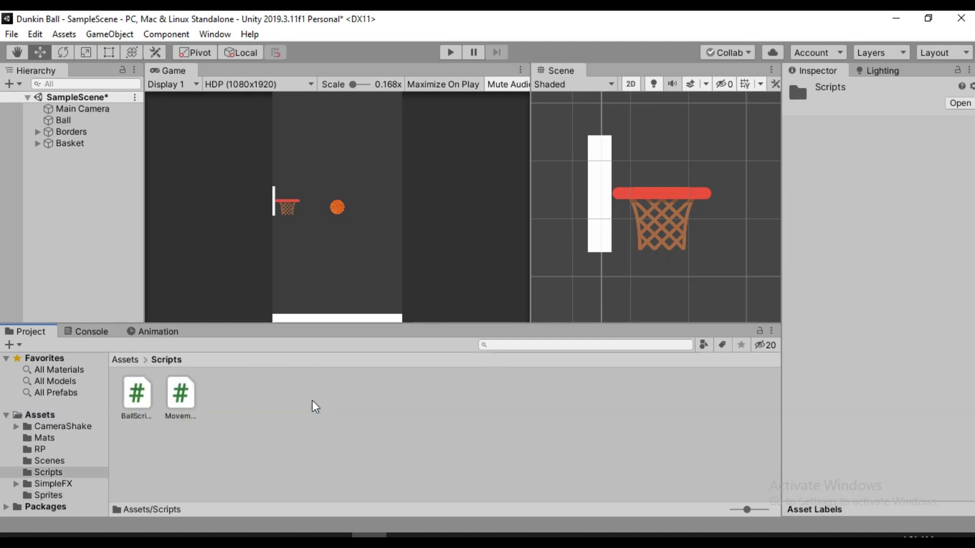
Step: Open BallScript.cs and delete the unused usings and the Start and Update methods
{"action": "double_click", "coordinate": [150, 397]}
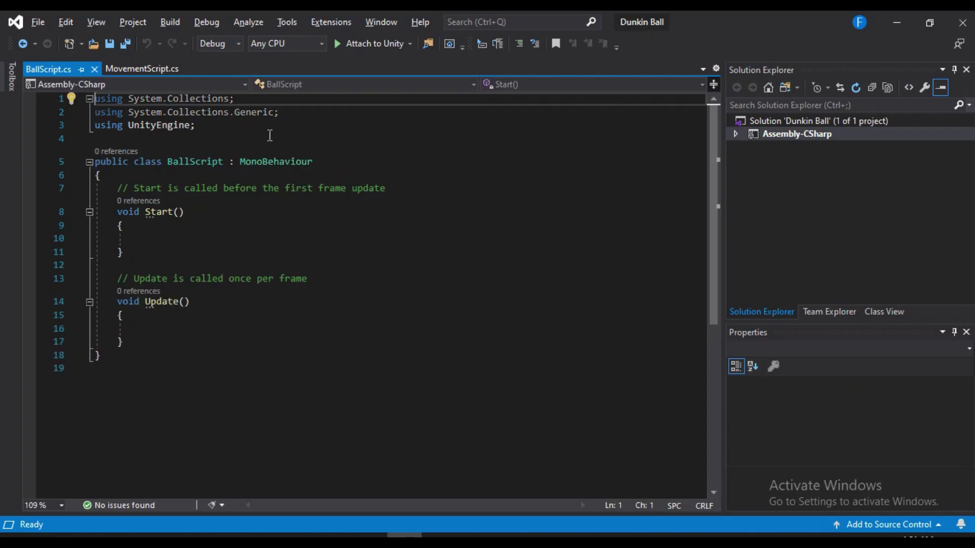
{"action": "left_click_drag", "start_coordinate": [279, 112], "coordinate": [214, 109]}
{"action": "left_click_drag", "start_coordinate": [105, 108], "coordinate": [95, 100]}
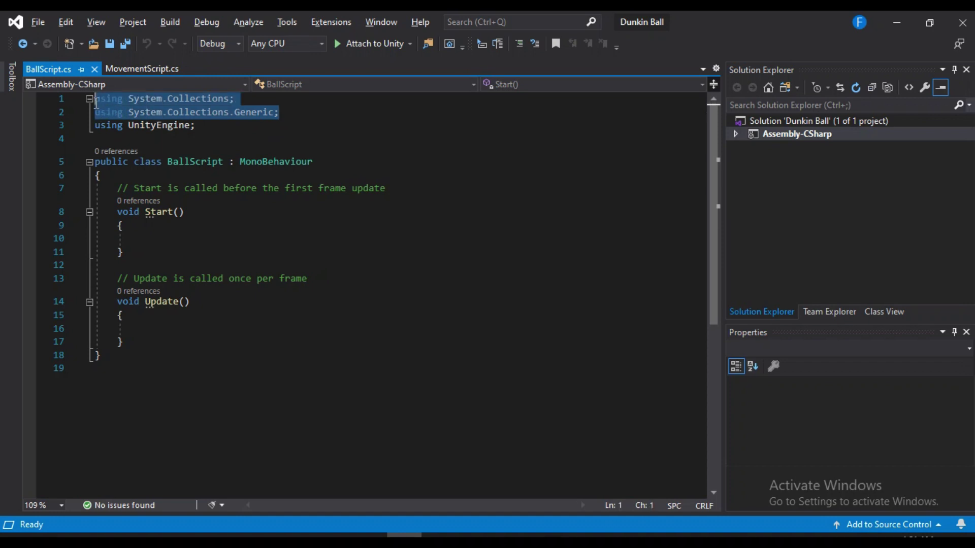
{"action": "key", "text": "BackSpace"}
{"action": "key", "text": "Delete"}
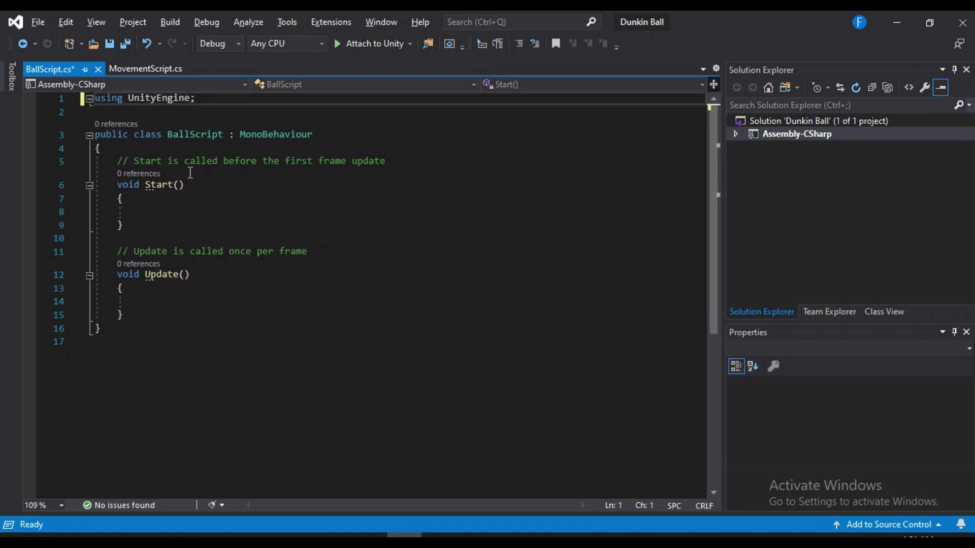
{"action": "left_click_drag", "start_coordinate": [114, 159], "coordinate": [189, 315]}
{"action": "key", "text": "BackSpace"}
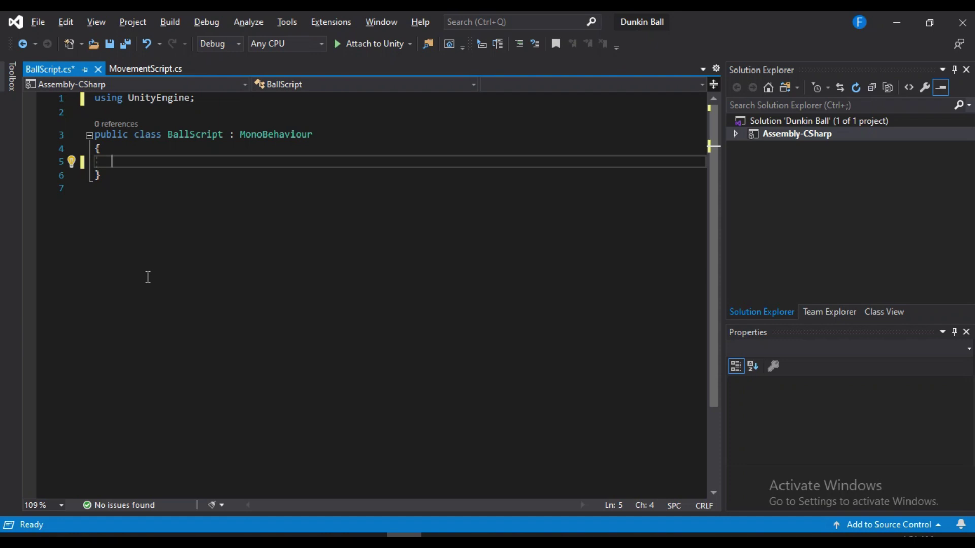
Step: Add an OnTriggerExit2D method checking collision.CompareTag("inside")
{"action": "type", "text": "v"}
{"action": "key", "text": "BackSpace"}
{"action": "key", "text": "Return"}
{"action": "type", "text": "void ontr"}
{"action": "key", "text": "Down"}
{"action": "key", "text": "Down"}
{"action": "key", "text": "Down"}
{"action": "key", "text": "Down"}
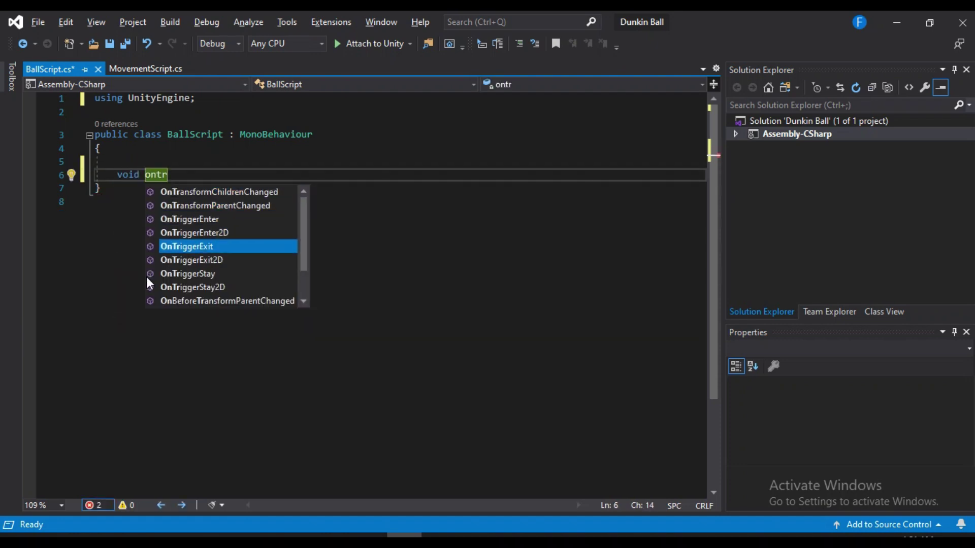
{"action": "key", "text": "Down"}
{"action": "key", "text": "Tab"}
{"action": "type", "text": "if("}
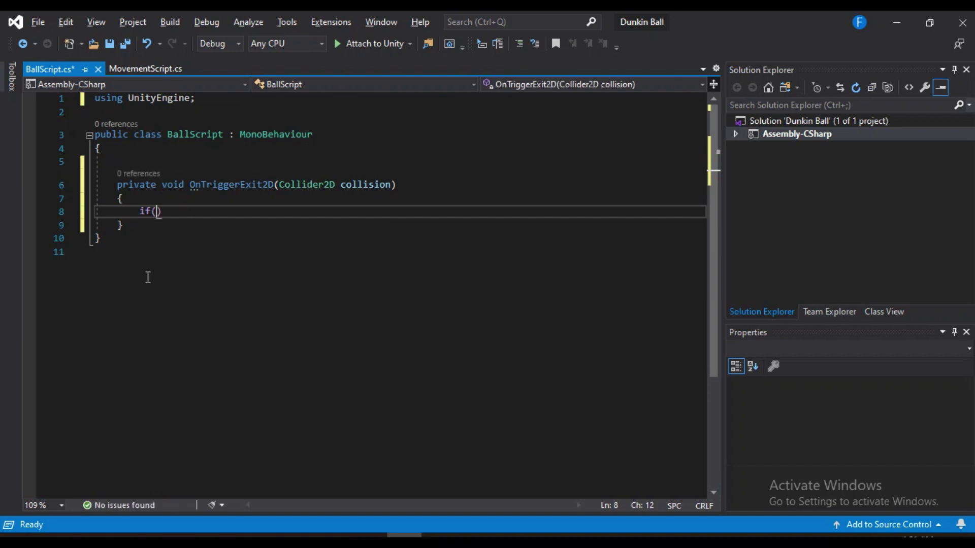
{"action": "type", "text": "collision."}
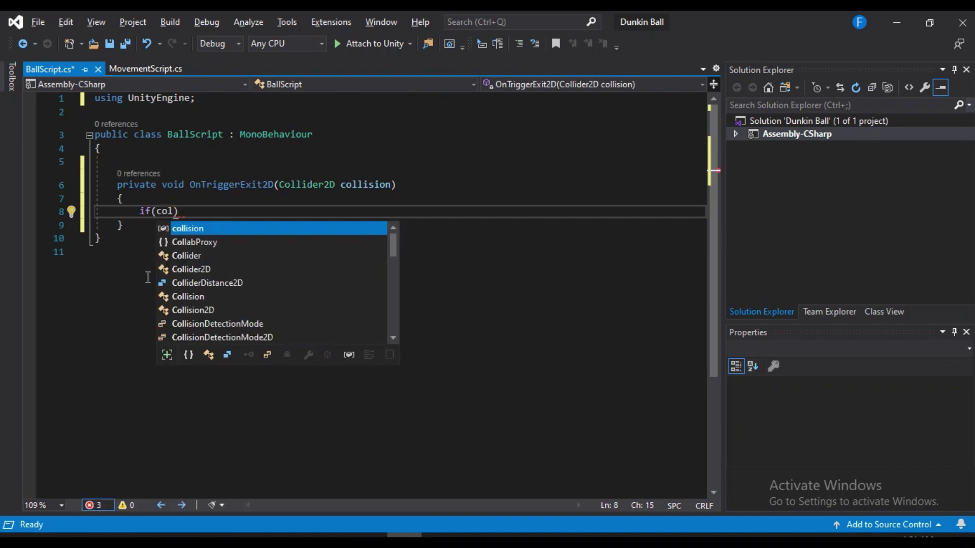
{"action": "type", "text": "com"}
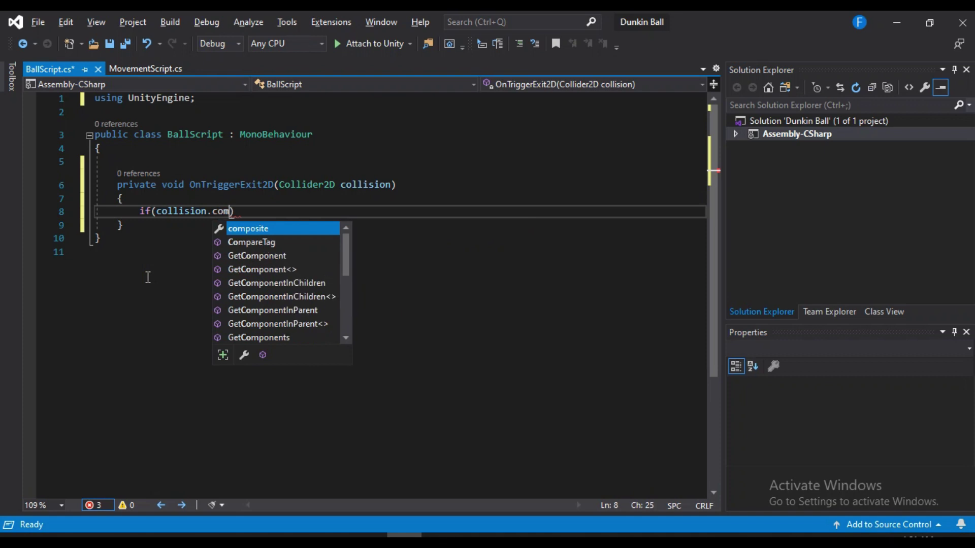
{"action": "key", "text": "Tab"}
{"action": "type", "text": "(\"i"}
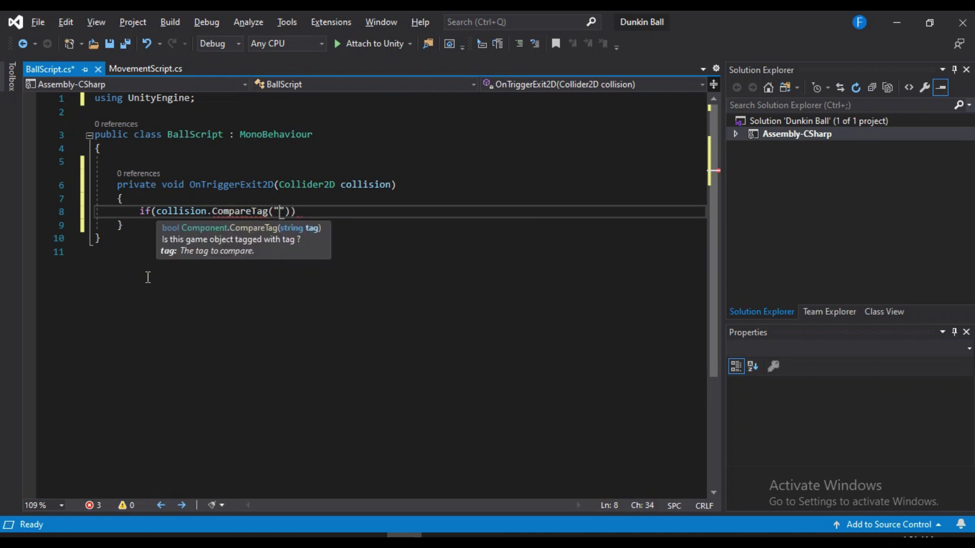
{"action": "type", "text": "nside"}
{"action": "key", "text": "End"}
Step: Log "Scored!!" with Debug.Log inside the condition and save the script
{"action": "key", "text": "Return"}
{"action": "type", "text": "{"}
{"action": "key", "text": "Return"}
{"action": "type", "text": "//score"}
{"action": "key", "text": "Return"}
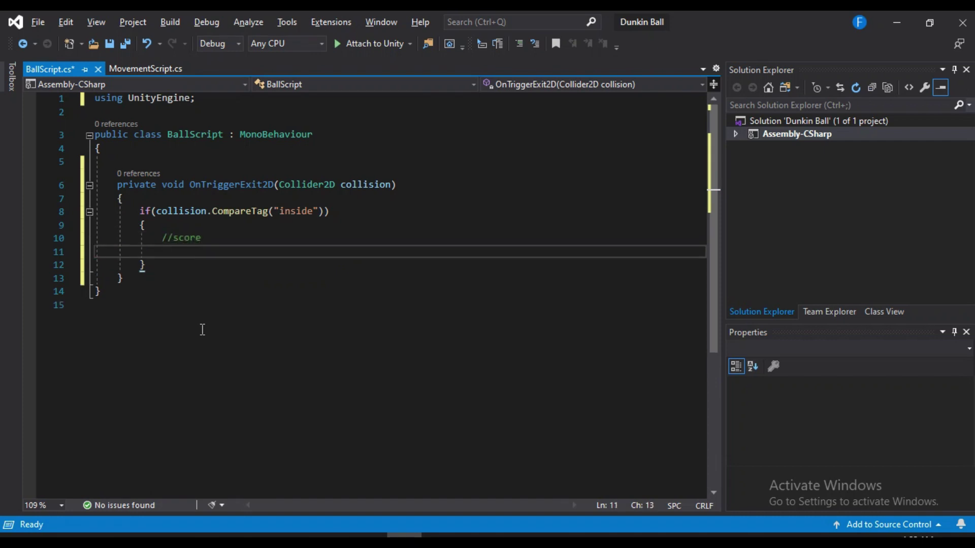
{"action": "type", "text": "debug.Log(\"Scored!!\");"}
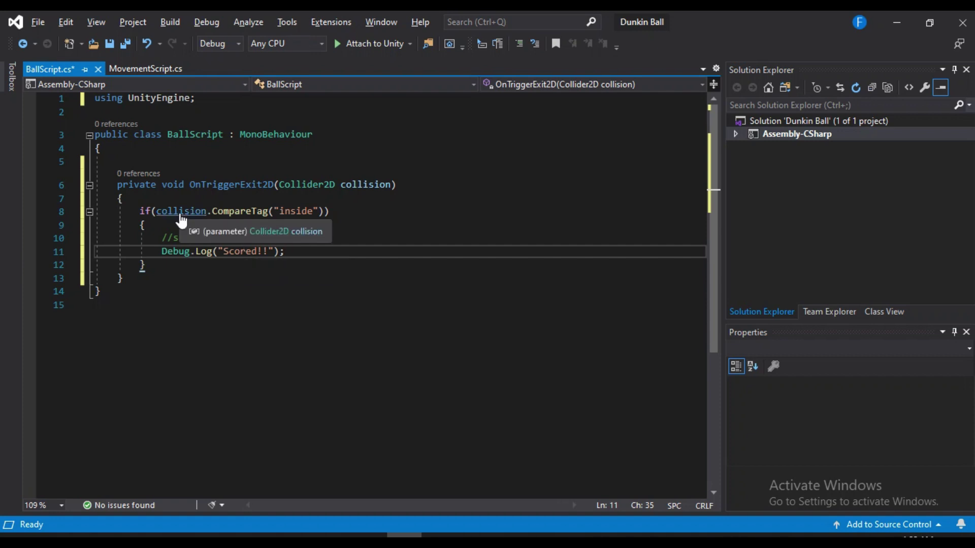
{"action": "key", "text": "ctrl+s"}
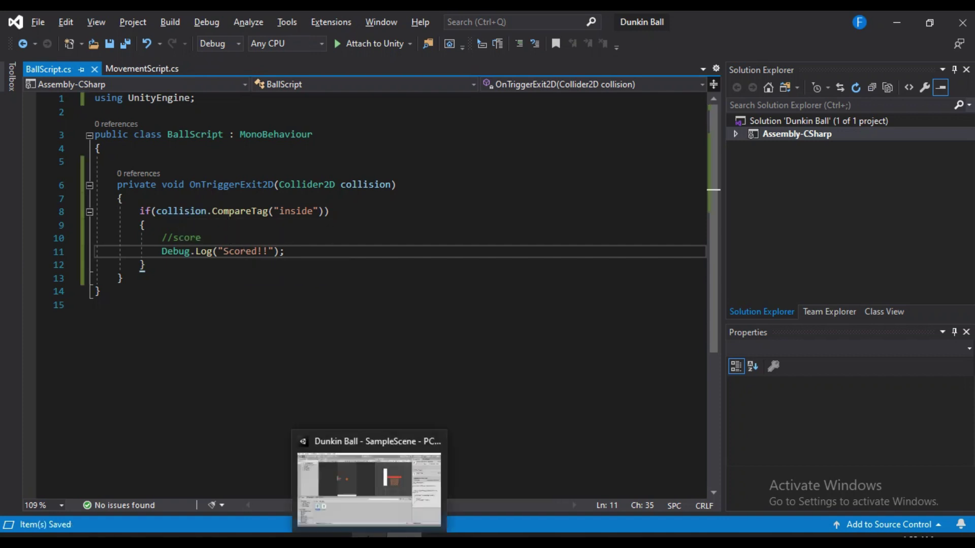
Step: Enable Is Trigger on the Box Collider 2D of the Basket's child Trigger object
{"action": "mouse_move", "coordinate": [369, 536]}
{"action": "left_click", "coordinate": [371, 514]}
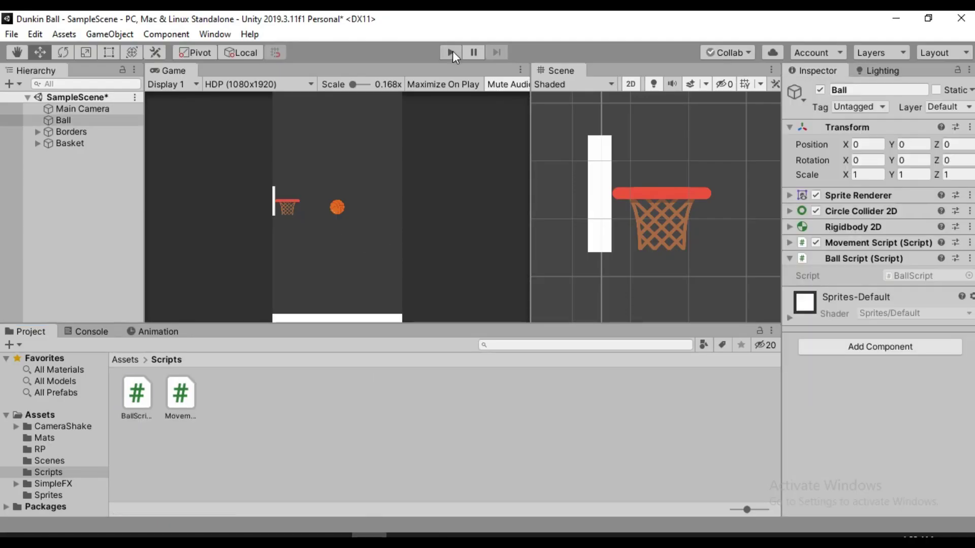
{"action": "left_click", "coordinate": [88, 143]}
{"action": "key", "text": "Right"}
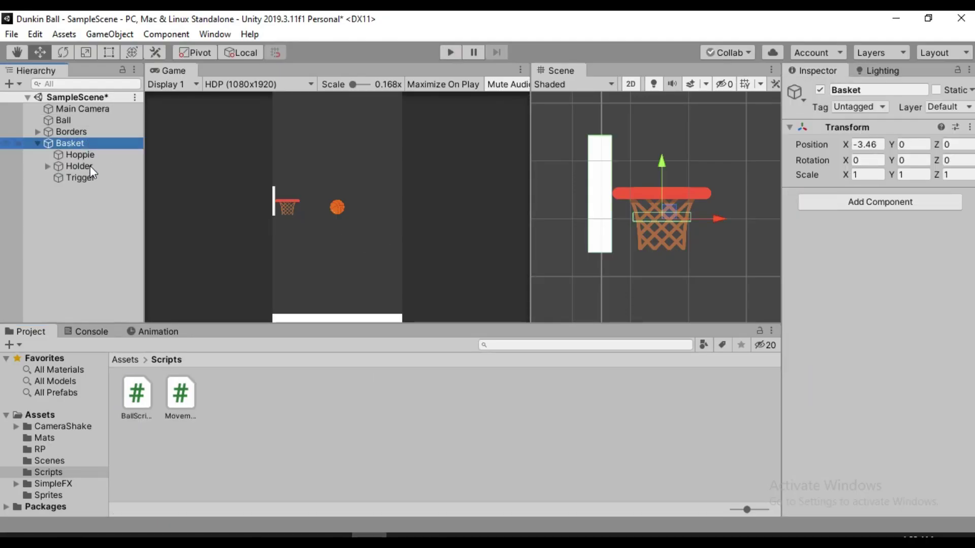
{"action": "left_click", "coordinate": [89, 177]}
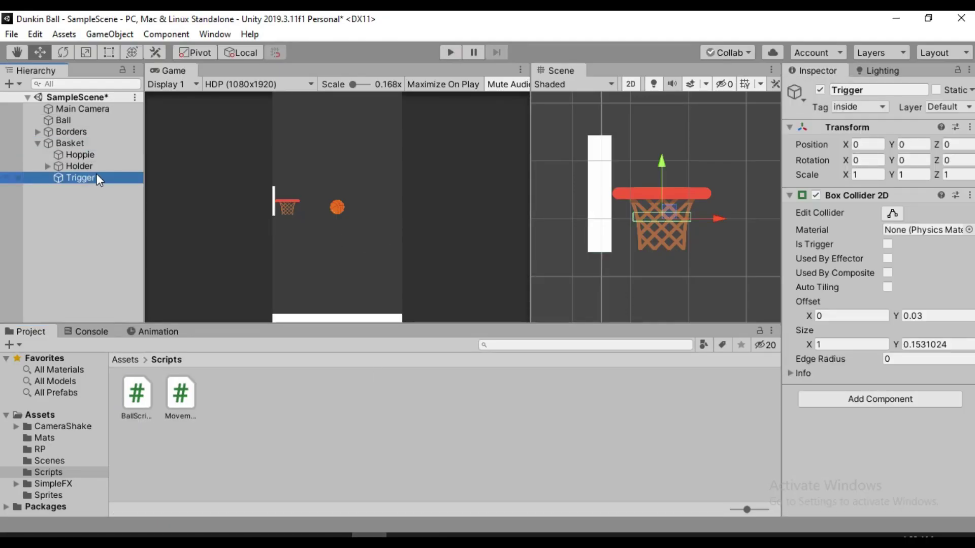
{"action": "left_click", "coordinate": [888, 248]}
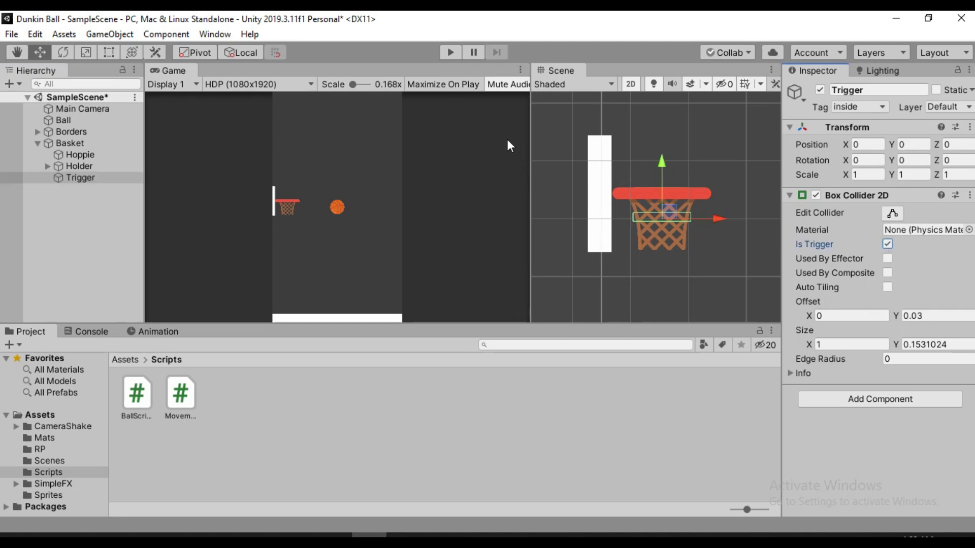
Step: Play-test the scene and confirm the Console shows 'Scored!!' logged by BallScript
{"action": "left_click", "coordinate": [459, 51]}
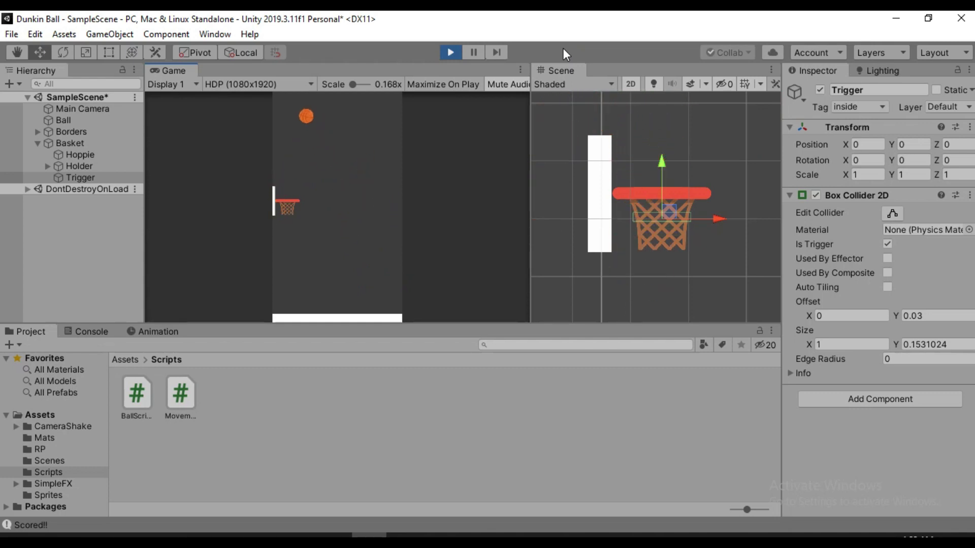
{"action": "left_click", "coordinate": [458, 53]}
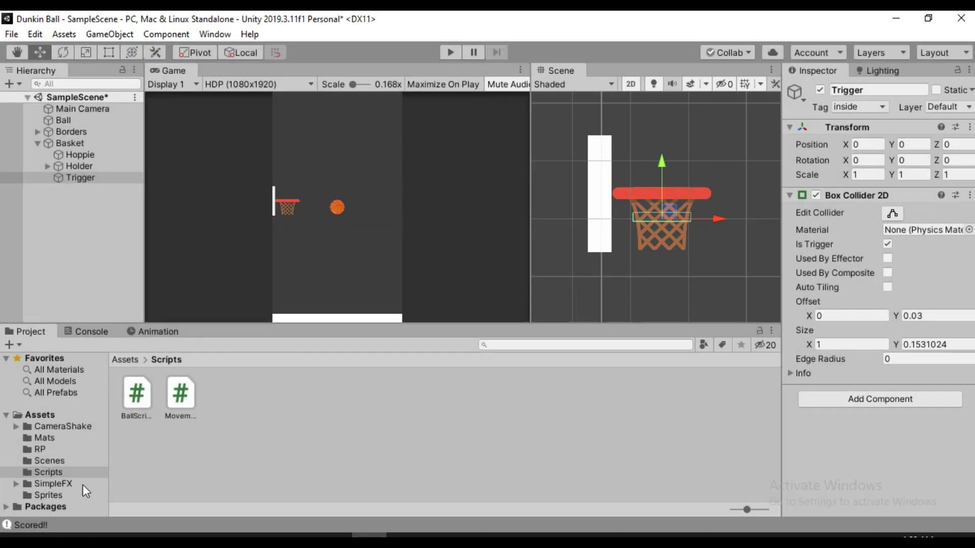
{"action": "left_click", "coordinate": [49, 523]}
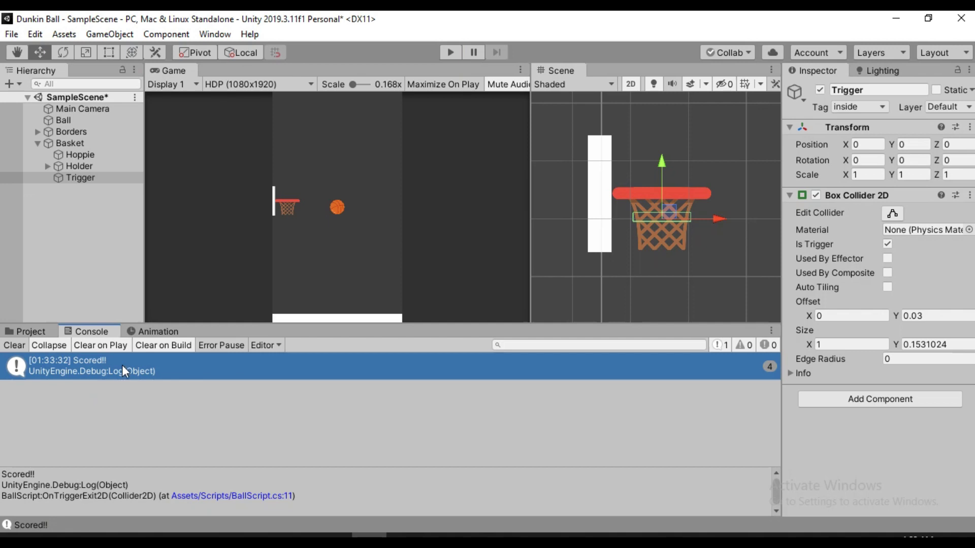